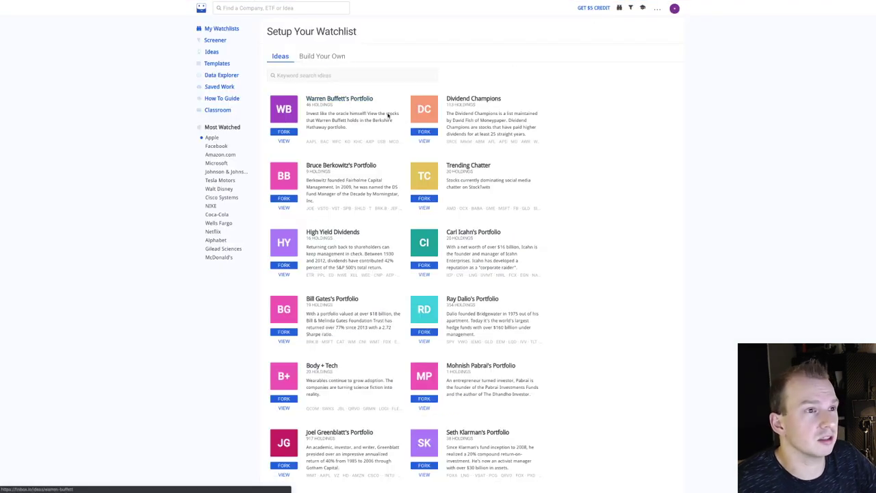
Look up Apple's fair value, expand the breakdown by valuation model, and open the P/E Multiples model.
{"action": "left_click", "coordinate": [212, 138]}
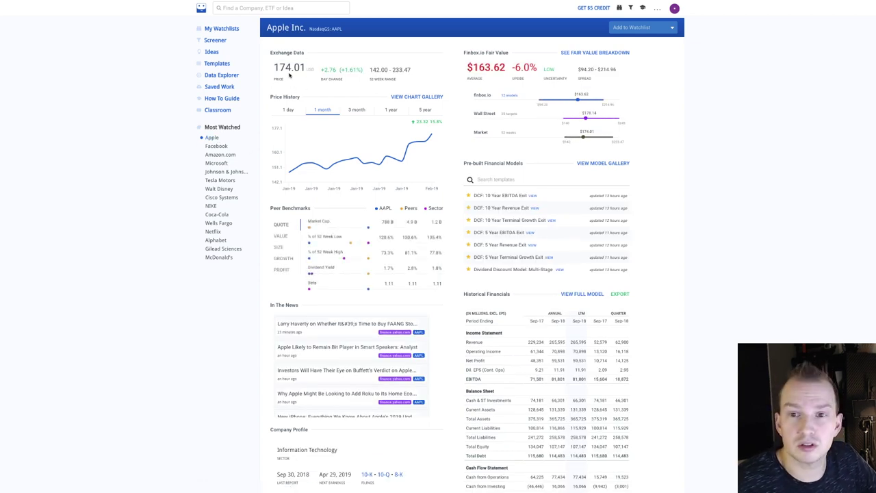
{"action": "mouse_move", "coordinate": [487, 74]}
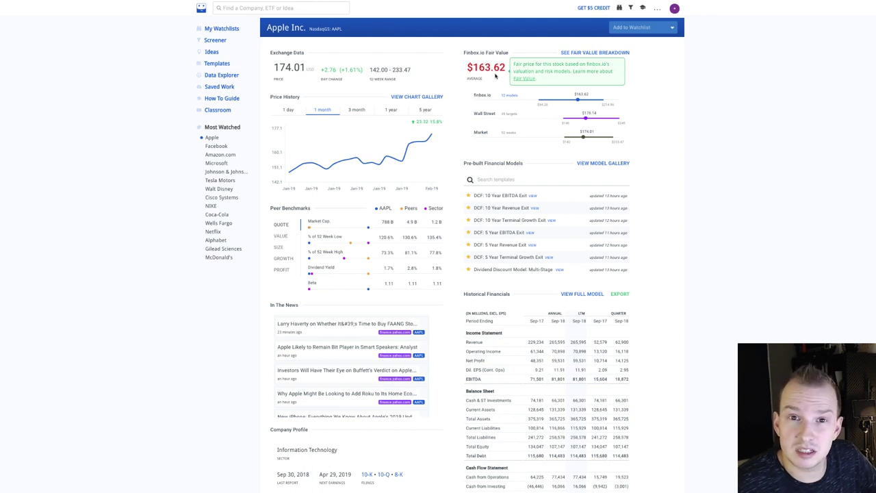
{"action": "left_click", "coordinate": [496, 77]}
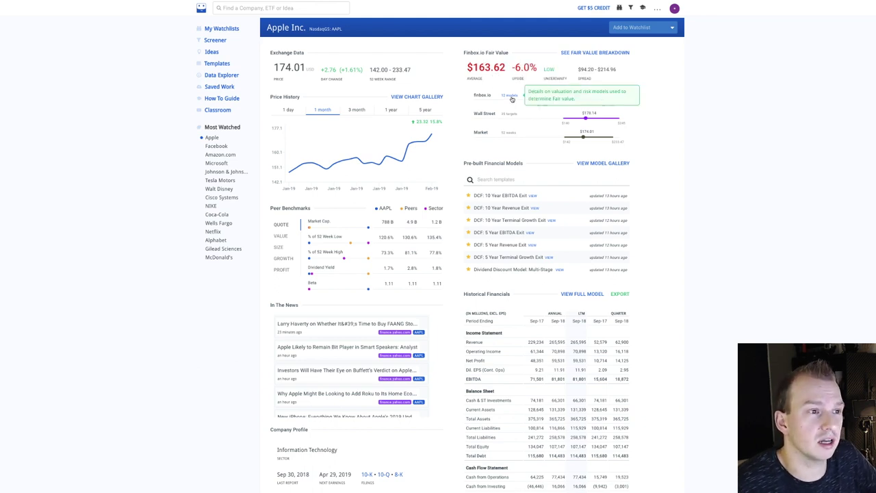
{"action": "left_click", "coordinate": [512, 100]}
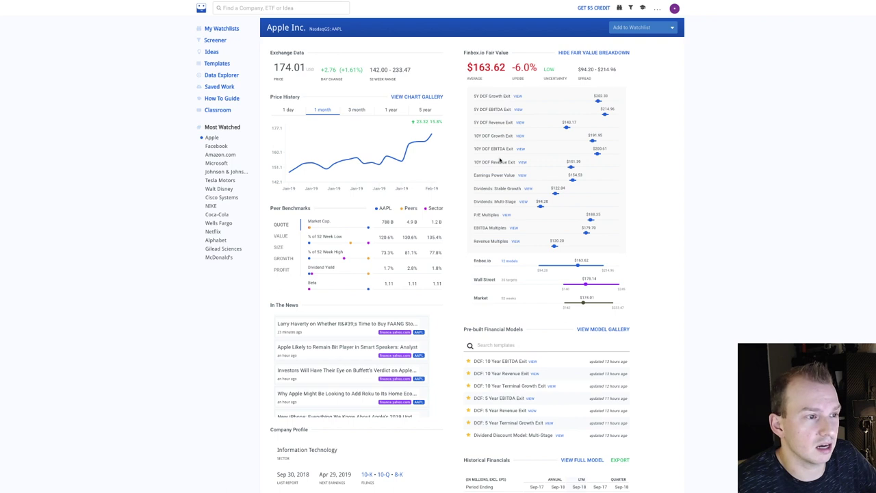
{"action": "left_click", "coordinate": [508, 216]}
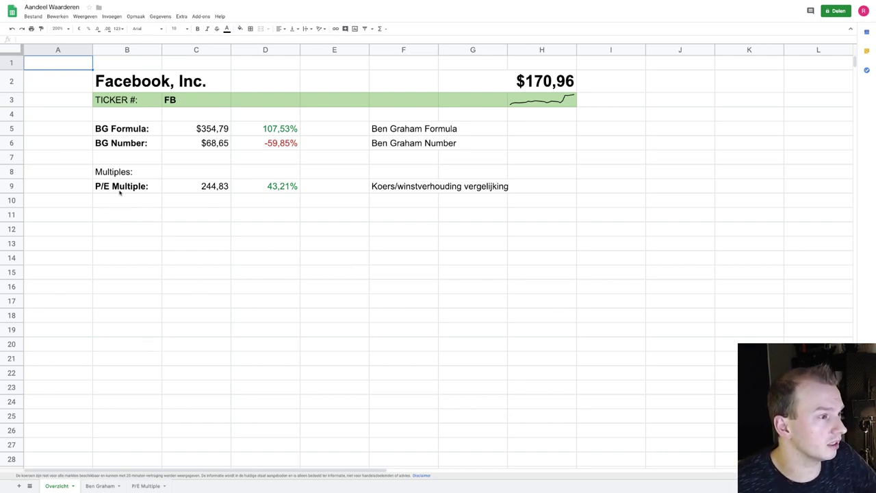
In the Aandeel Waarderen spreadsheet in Google Sheets, change heading B11 of the P/E Multiple sheet to "# AANDEEL CONCURRENTEN".
{"action": "left_click", "coordinate": [144, 485]}
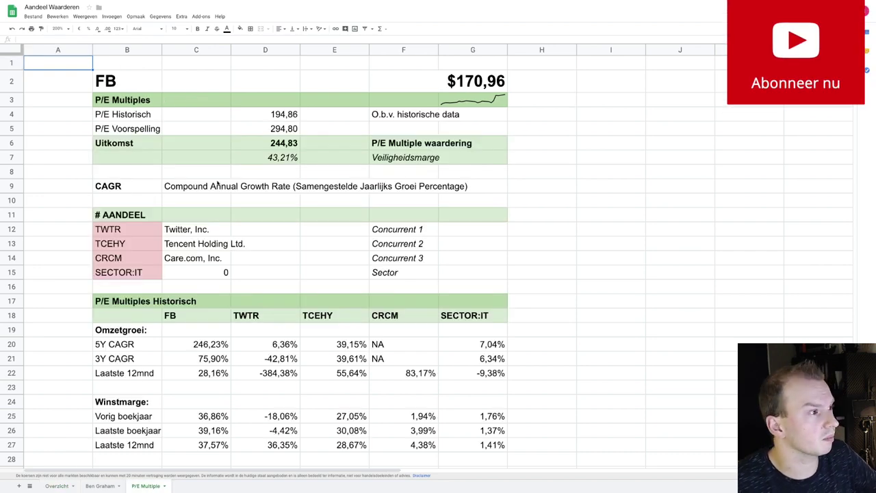
{"action": "left_click", "coordinate": [123, 79]}
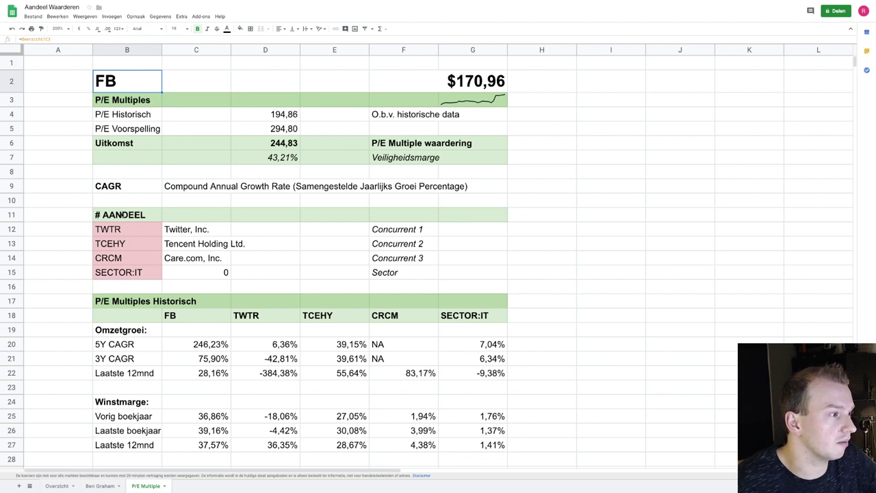
{"action": "left_click", "coordinate": [123, 214]}
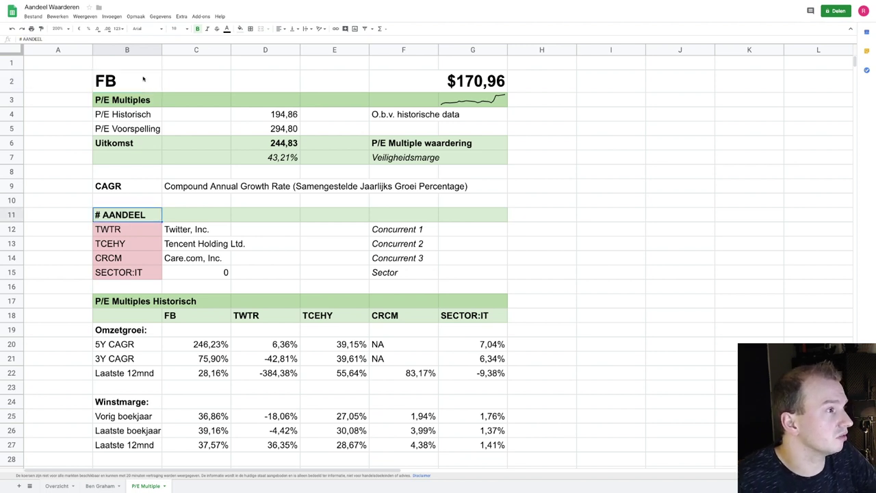
{"action": "left_click", "coordinate": [71, 39]}
{"action": "type", "text": "CONCURRENTEN"}
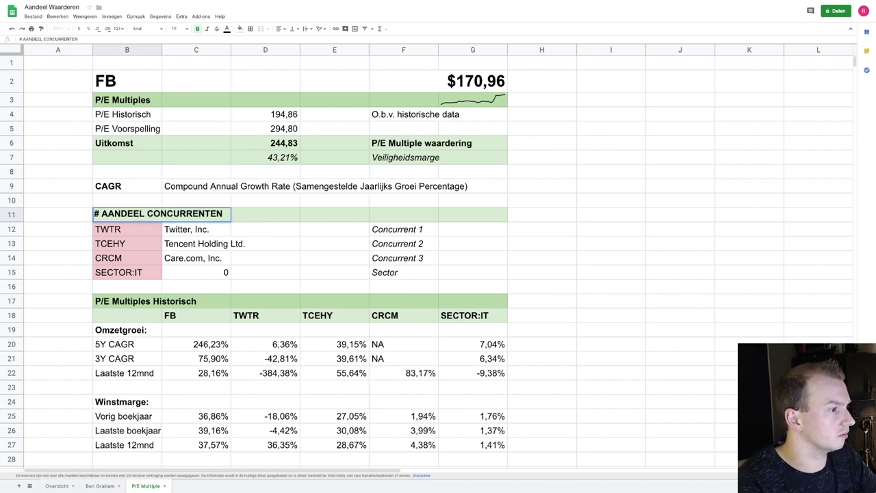
{"action": "key", "text": "Return"}
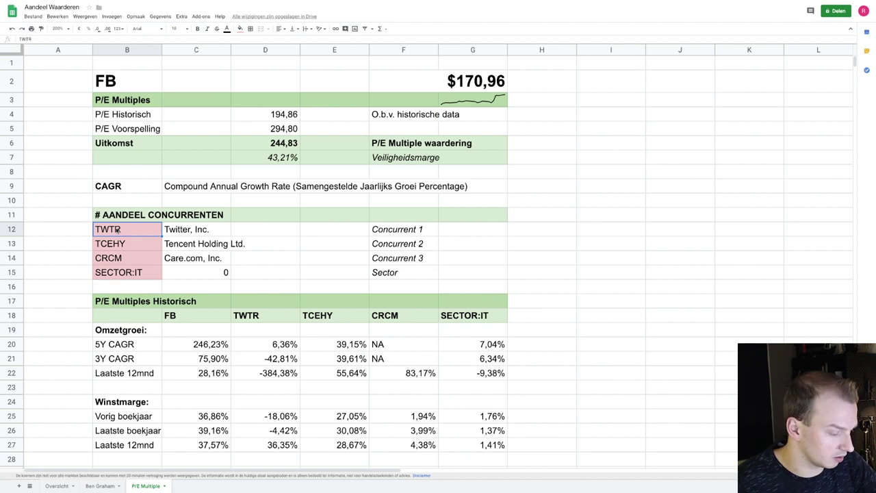
Try SNAP as the ticker for Concurrent 1 in cell B12 and check the company lookup beside it.
{"action": "type", "text": "SNAP"}
{"action": "key", "text": "Return"}
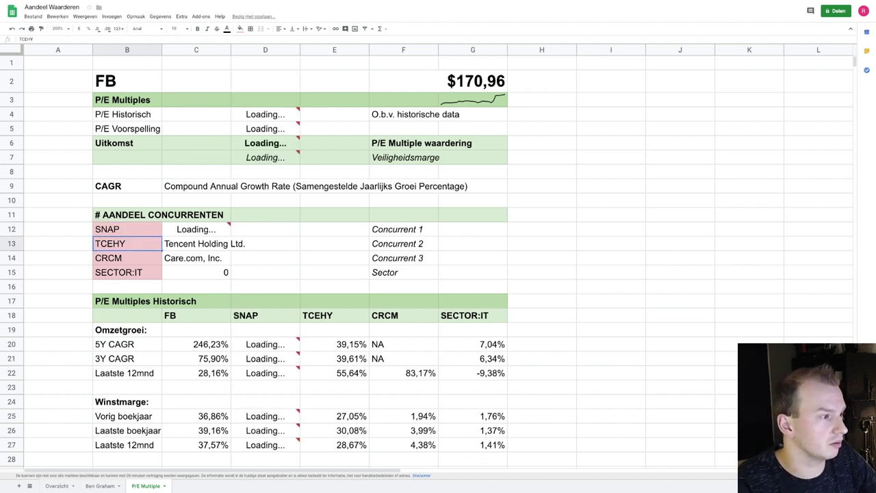
{"action": "mouse_move", "coordinate": [199, 232]}
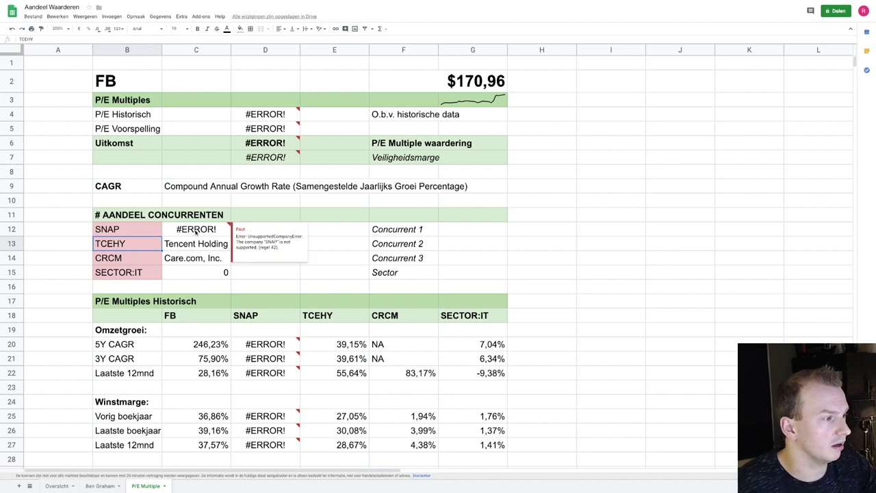
Try PEER as the ticker for Concurrent 1 in cell B12 and check its growth, margin and P/E figures.
{"action": "left_click", "coordinate": [130, 231]}
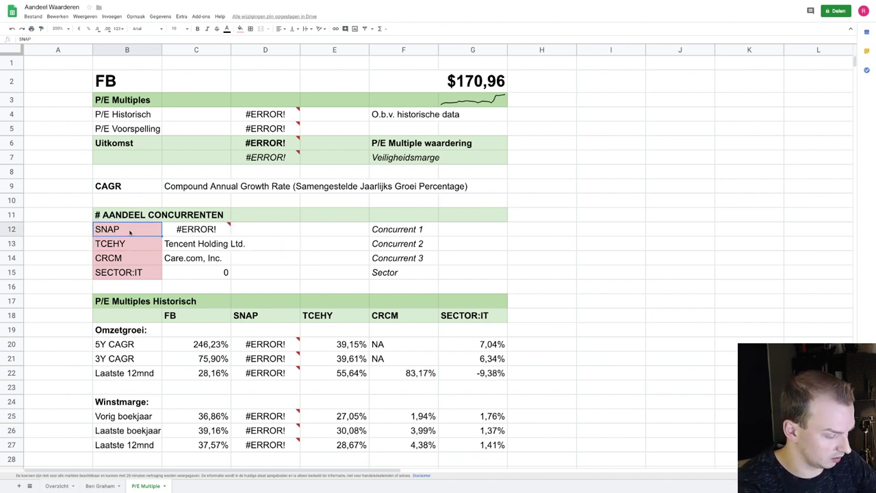
{"action": "type", "text": "PEER"}
{"action": "key", "text": "Return"}
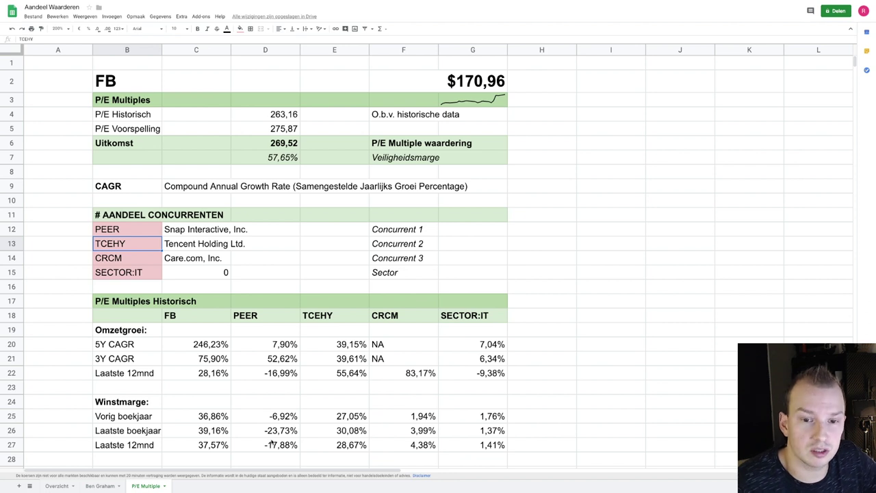
{"action": "scroll", "coordinate": [236, 368], "scroll_direction": "down", "scroll_amount": 4}
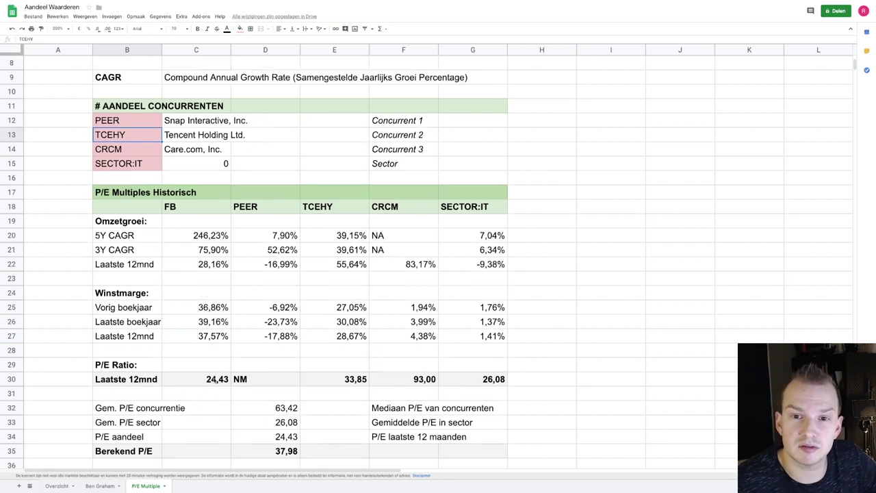
{"action": "scroll", "coordinate": [206, 382], "scroll_direction": "up", "scroll_amount": 4}
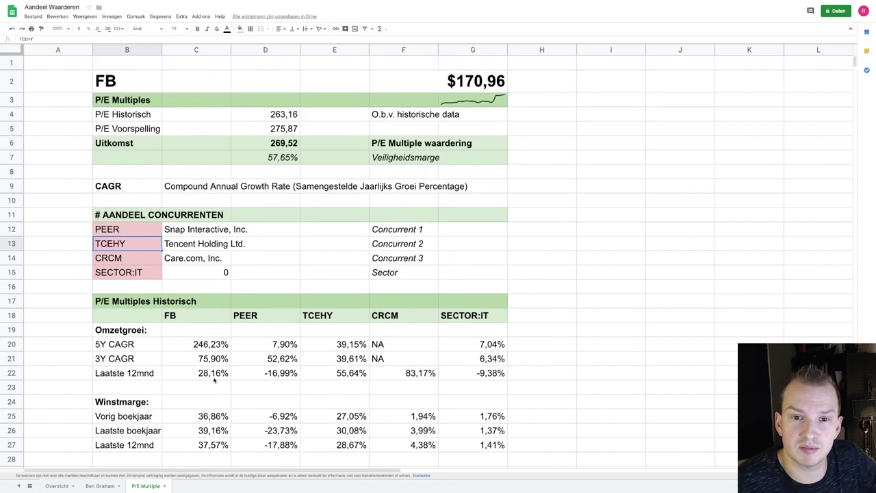
Set the ticker for Concurrent 1 in cell B12 back to TWTR.
{"action": "left_click", "coordinate": [132, 230]}
{"action": "type", "text": "TWTR"}
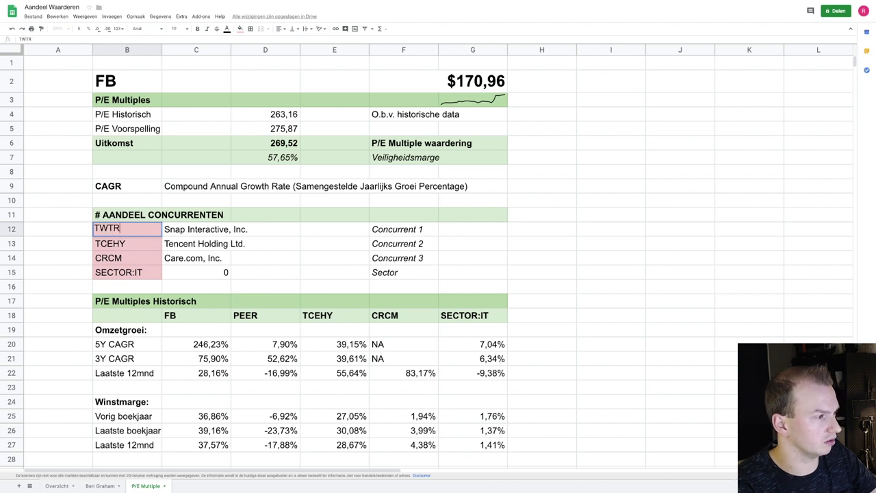
{"action": "key", "text": "Return"}
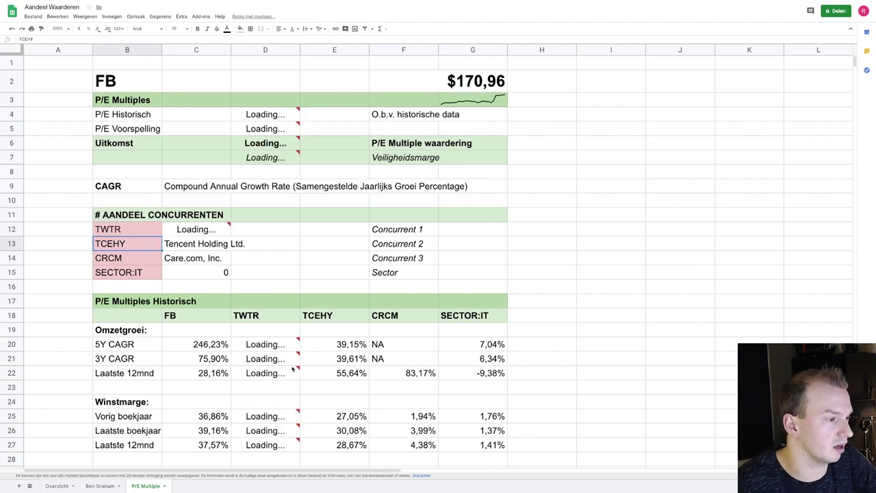
{"action": "mouse_move", "coordinate": [263, 374]}
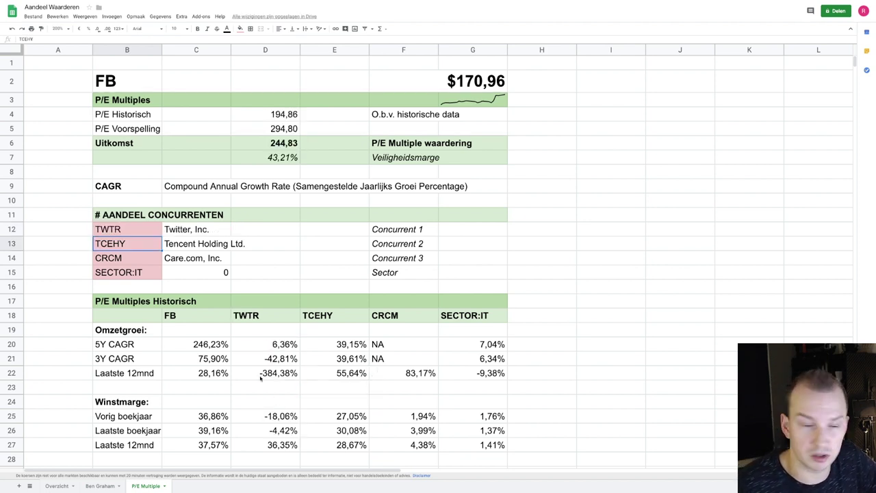
Examine the Omzetgroei rows for FB and its competitors, comparing 5Y CAGR, 3Y CAGR and the last 12 months.
{"action": "left_click", "coordinate": [86, 361]}
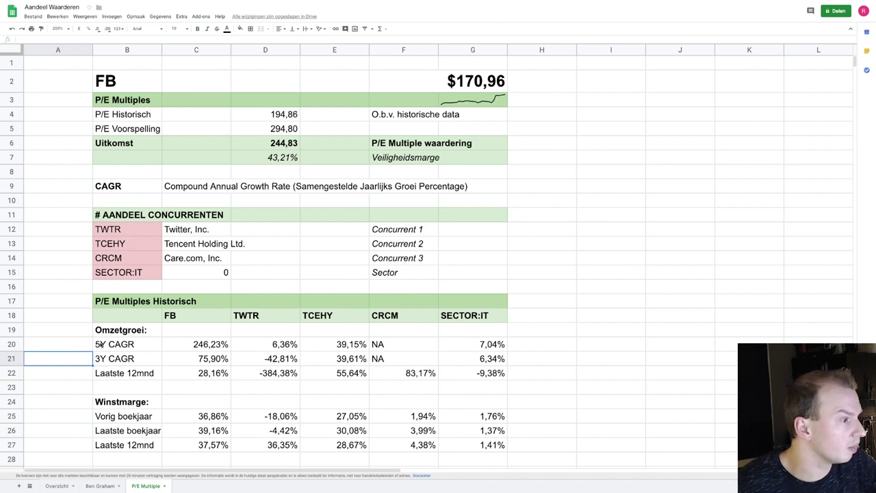
{"action": "scroll", "coordinate": [101, 344], "scroll_direction": "down", "scroll_amount": 3}
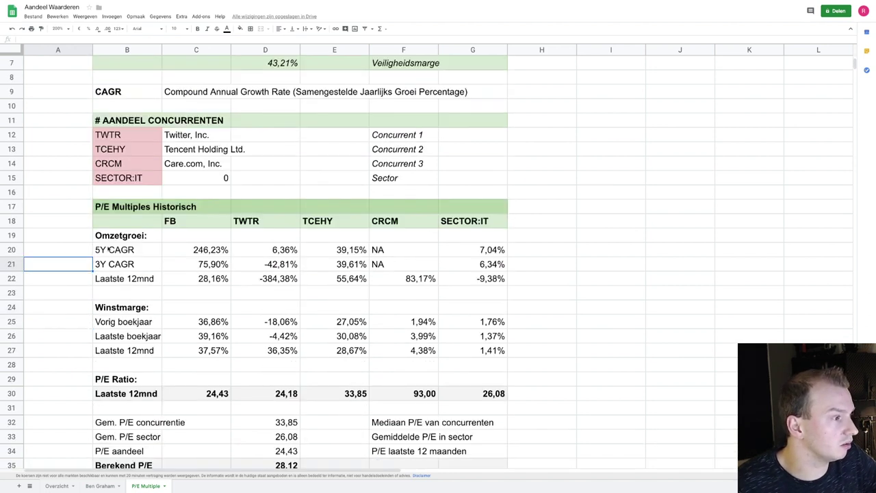
{"action": "scroll", "coordinate": [158, 221], "scroll_direction": "down", "scroll_amount": 2}
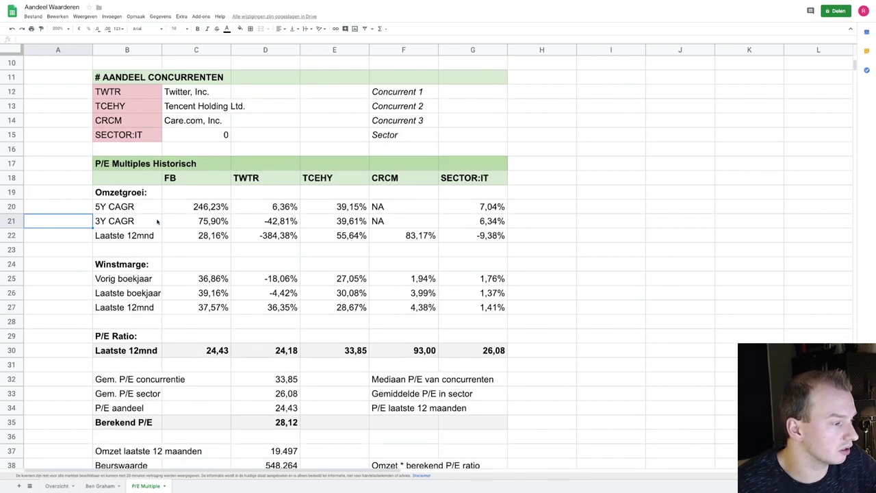
{"action": "scroll", "coordinate": [157, 221], "scroll_direction": "down", "scroll_amount": 1}
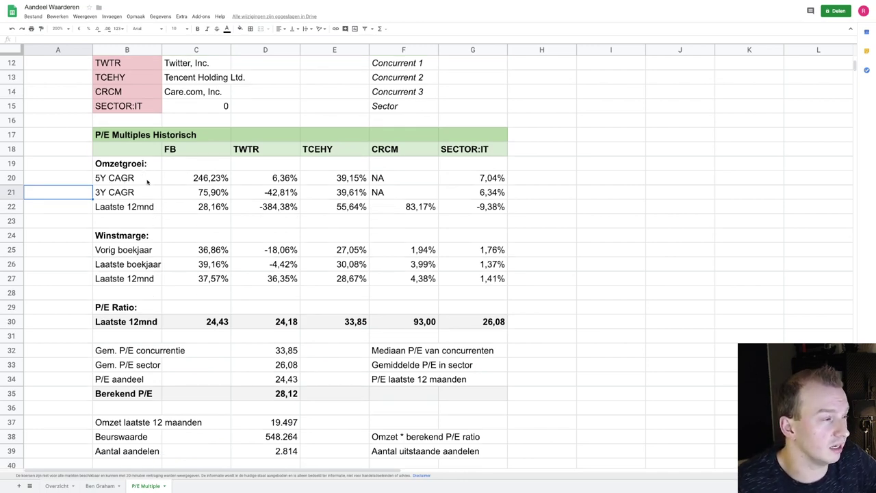
{"action": "scroll", "coordinate": [152, 182], "scroll_direction": "up", "scroll_amount": 5}
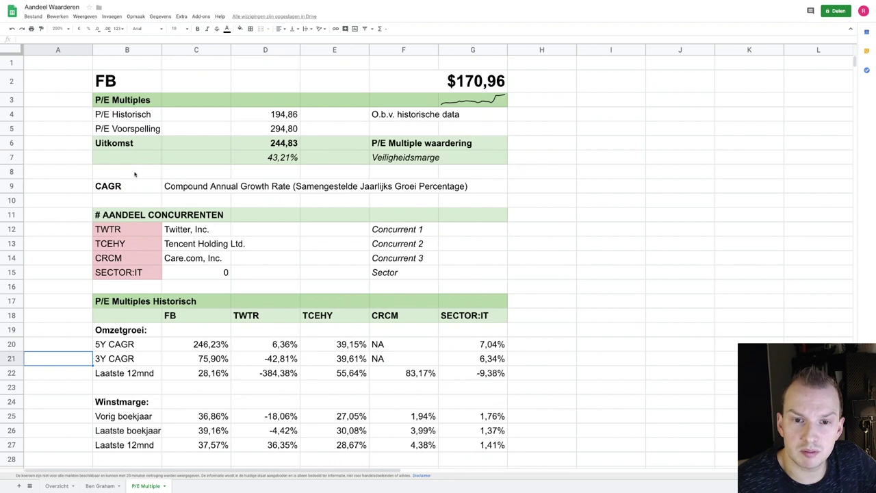
{"action": "scroll", "coordinate": [127, 195], "scroll_direction": "down", "scroll_amount": 1}
{"action": "scroll", "coordinate": [126, 195], "scroll_direction": "down", "scroll_amount": 1}
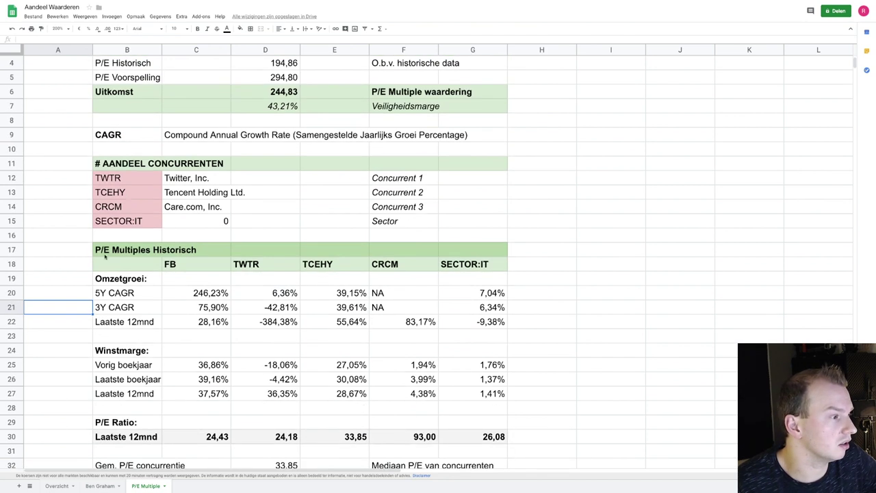
{"action": "left_click", "coordinate": [124, 292]}
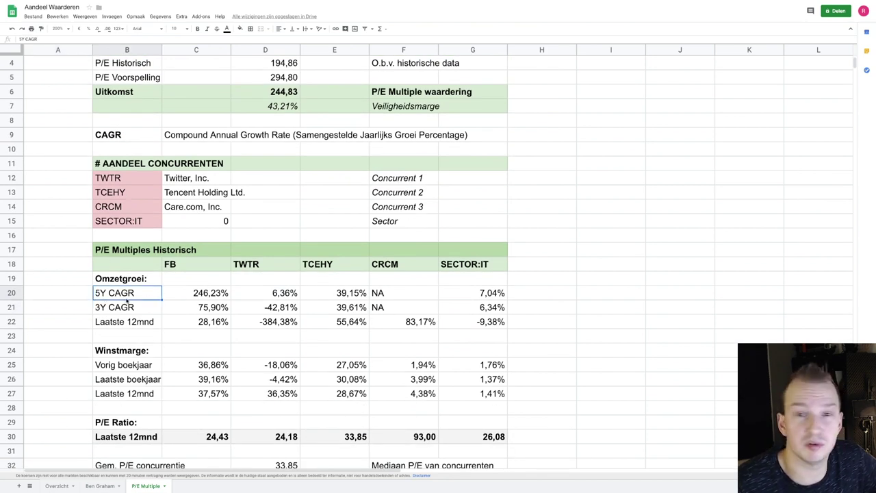
{"action": "left_click", "coordinate": [184, 299]}
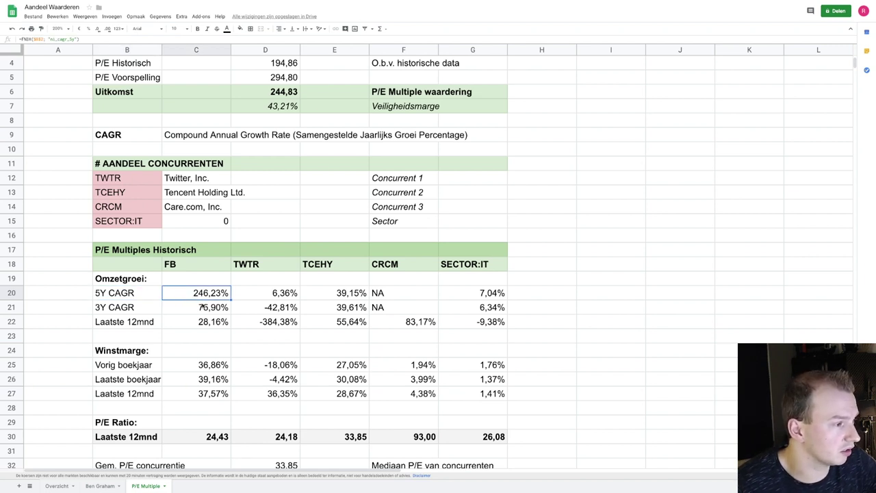
{"action": "left_click", "coordinate": [204, 306]}
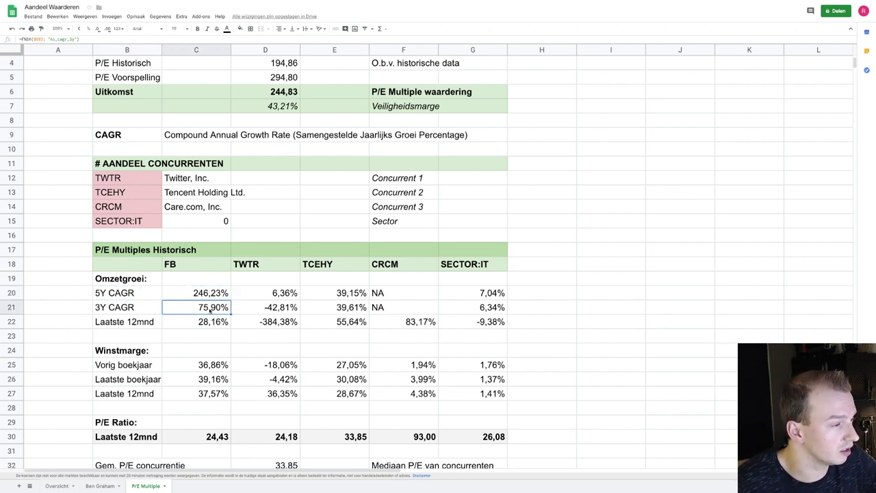
{"action": "left_click", "coordinate": [282, 308]}
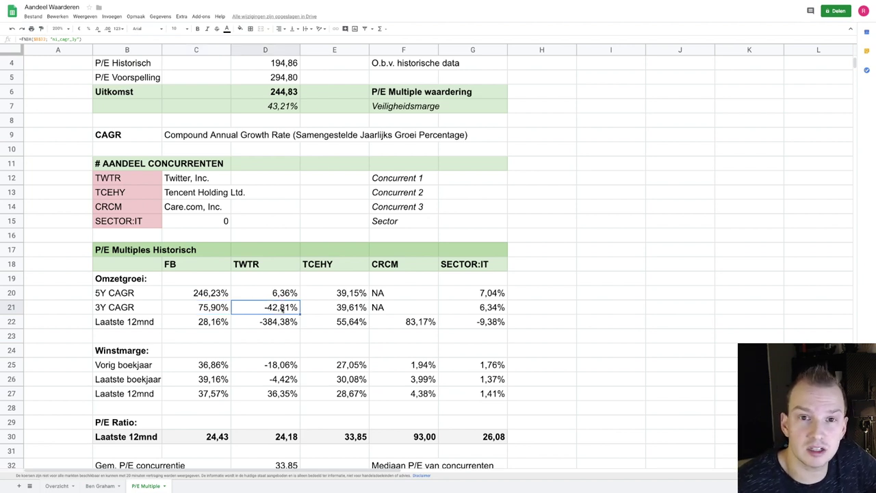
{"action": "left_click", "coordinate": [214, 324]}
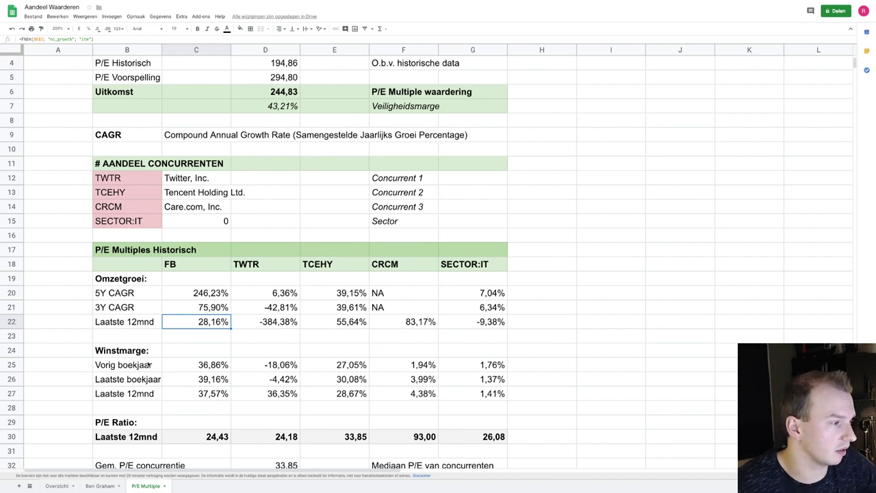
Review the Winstmarge rows and compare the last-12-months P/E ratios of FB and TWTR.
{"action": "scroll", "coordinate": [139, 359], "scroll_direction": "down", "scroll_amount": 2}
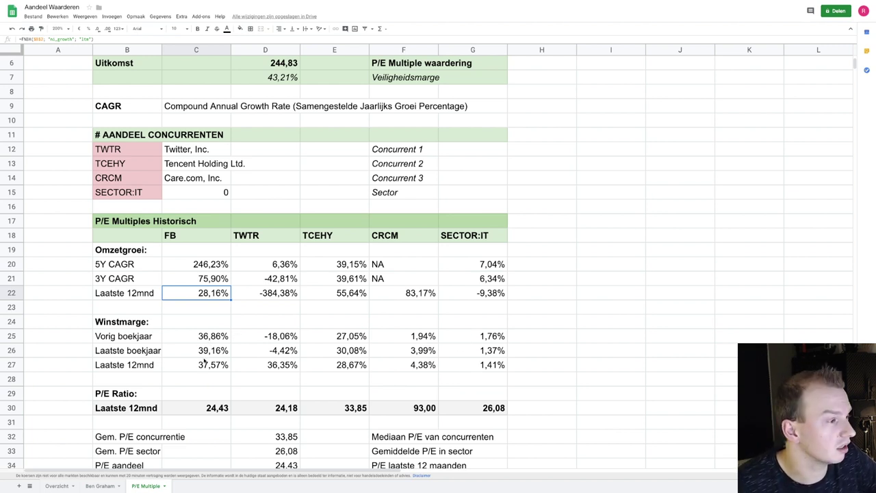
{"action": "scroll", "coordinate": [194, 347], "scroll_direction": "down", "scroll_amount": 1}
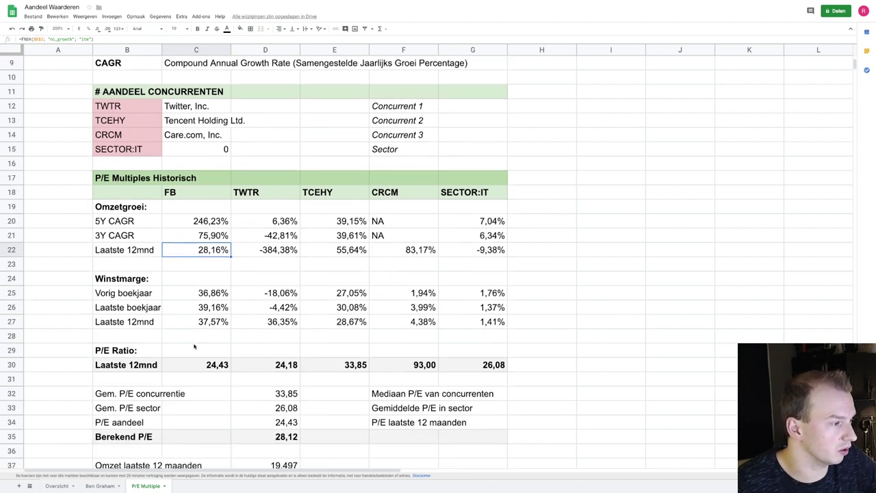
{"action": "left_click", "coordinate": [128, 355]}
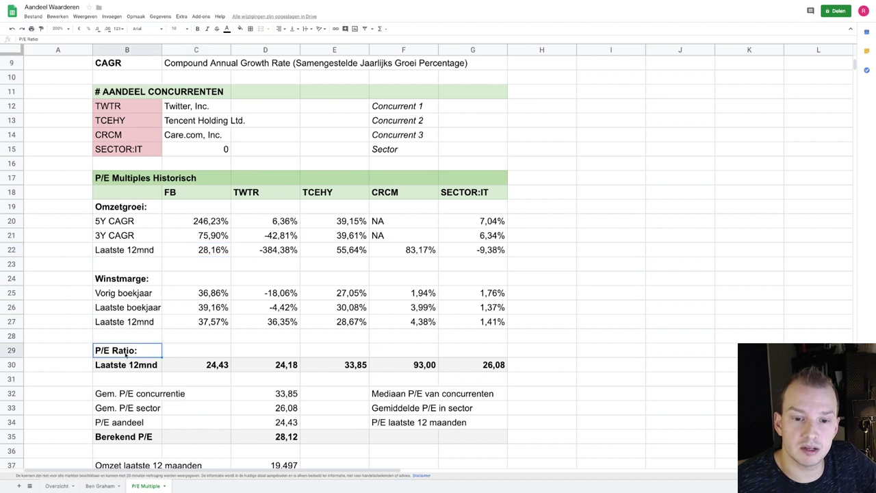
{"action": "left_click", "coordinate": [215, 368]}
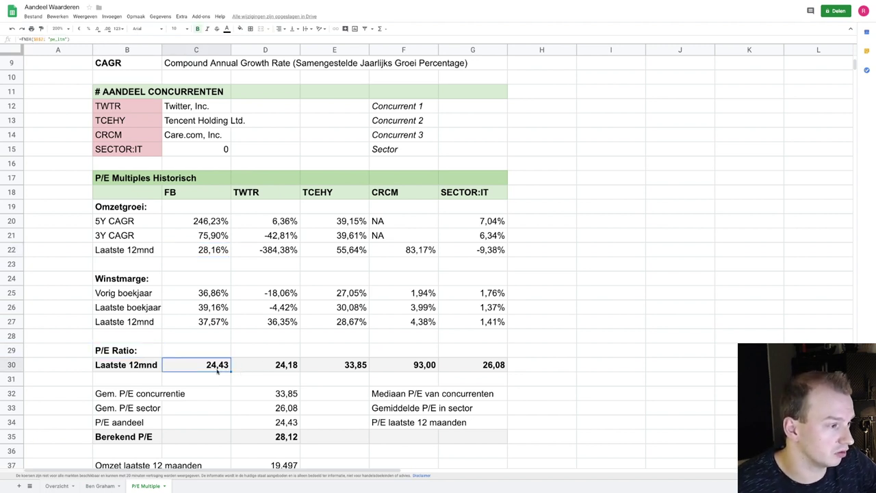
{"action": "double_click", "coordinate": [271, 370]}
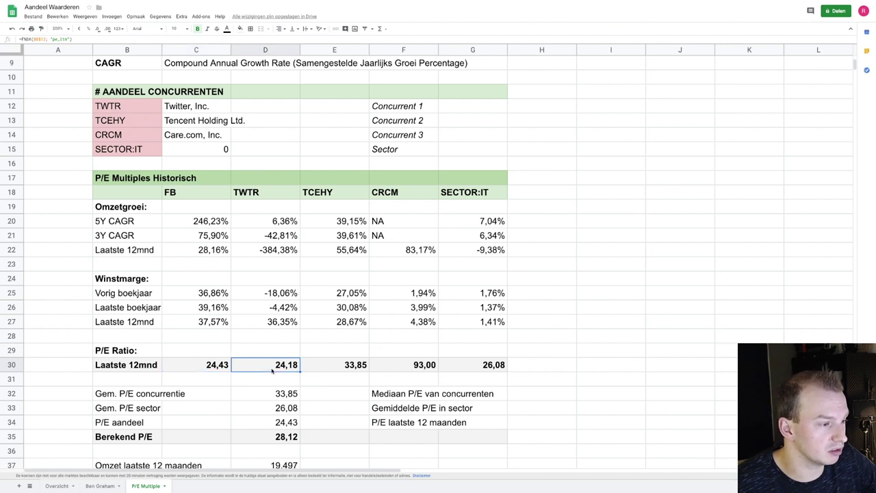
Compare the last-12-months P/E ratios of TCEHY, CRCM and SECTOR:IT in row 30 with that of FB.
{"action": "left_click", "coordinate": [357, 362]}
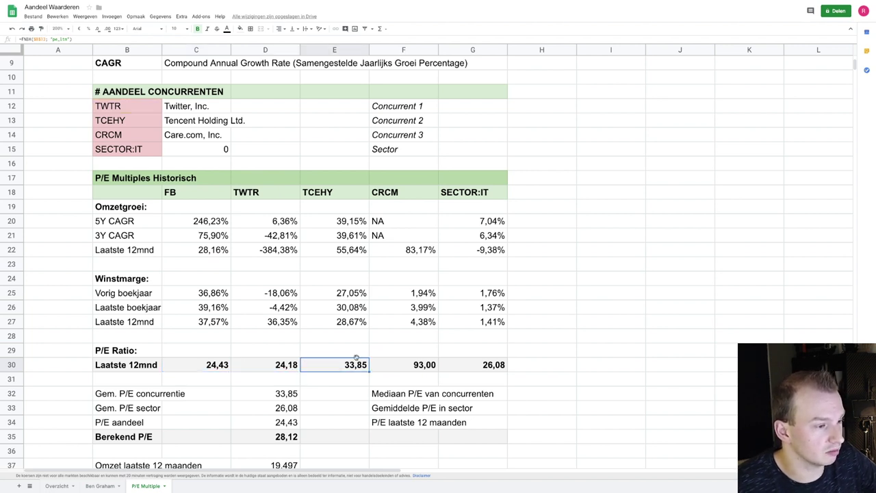
{"action": "left_click", "coordinate": [422, 363]}
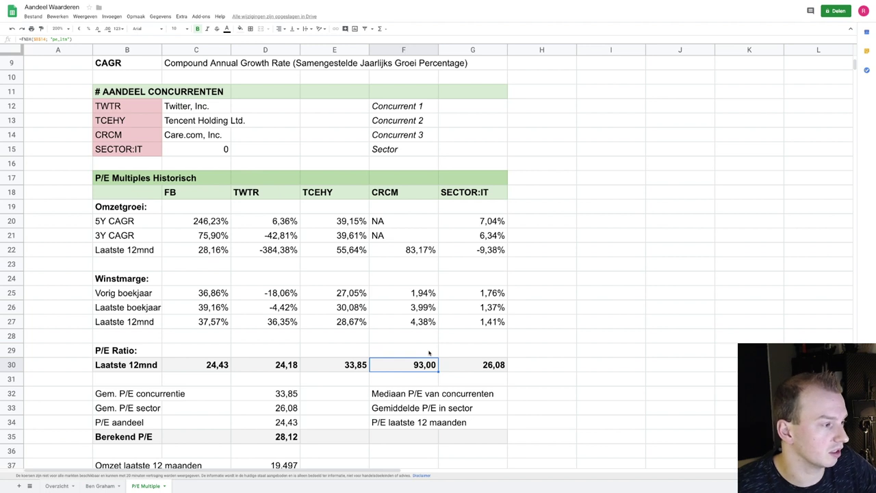
{"action": "left_click", "coordinate": [489, 364]}
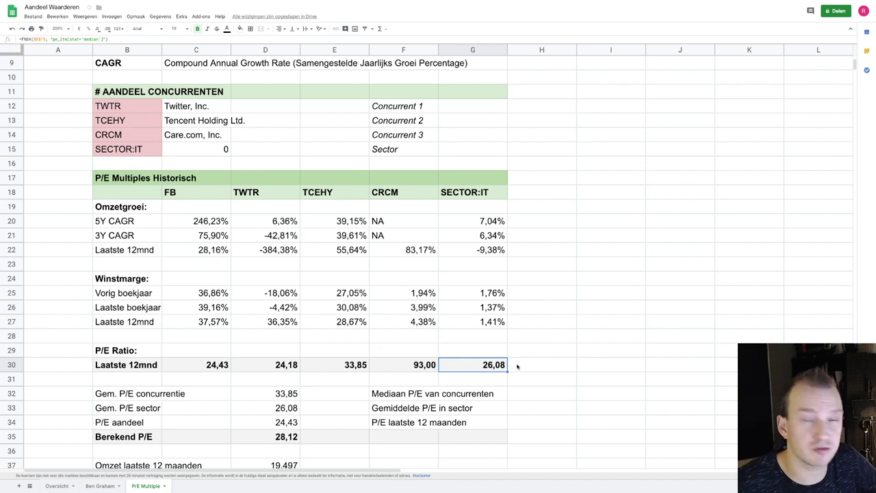
{"action": "left_click", "coordinate": [200, 366]}
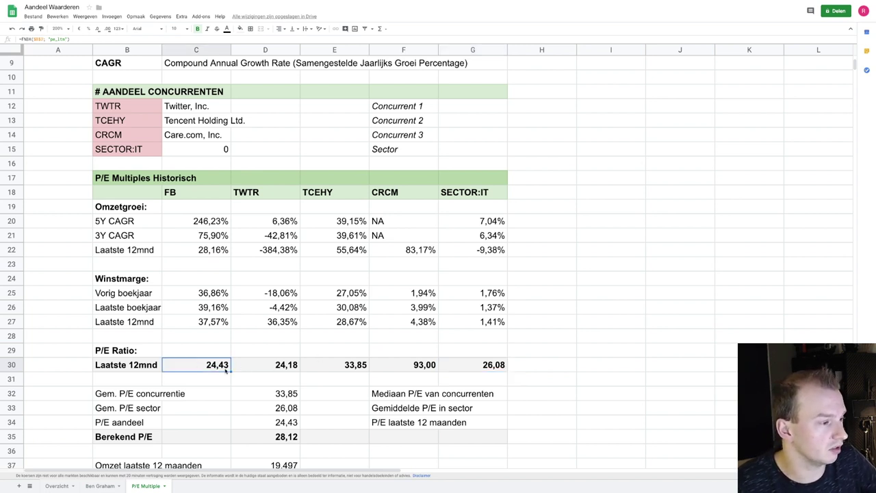
{"action": "left_click", "coordinate": [488, 370]}
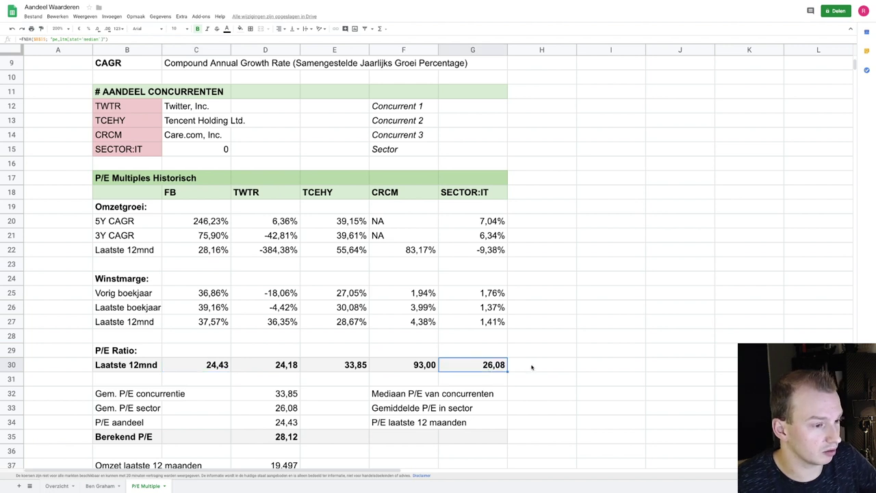
Examine how Gem. P/E concurrentie in D32 takes the median of the TWTR, TCEHY and CRCM P/E ratios.
{"action": "scroll", "coordinate": [531, 368], "scroll_direction": "down", "scroll_amount": 1}
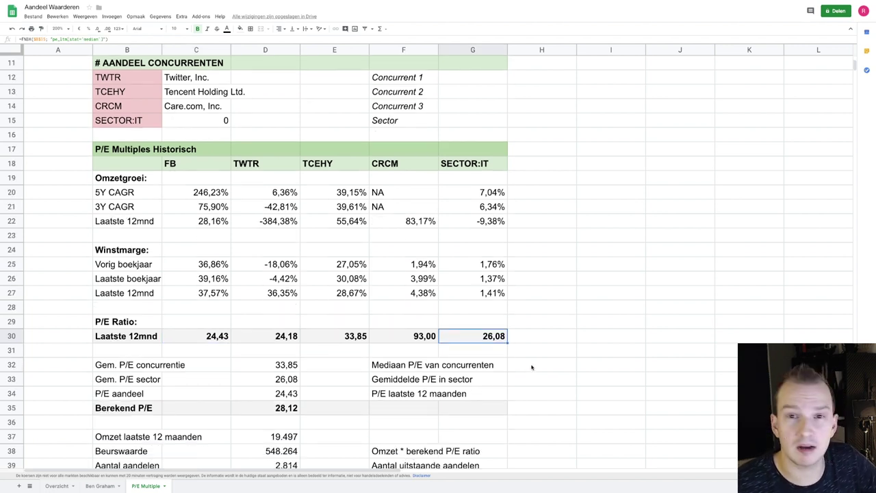
{"action": "scroll", "coordinate": [531, 368], "scroll_direction": "down", "scroll_amount": 1}
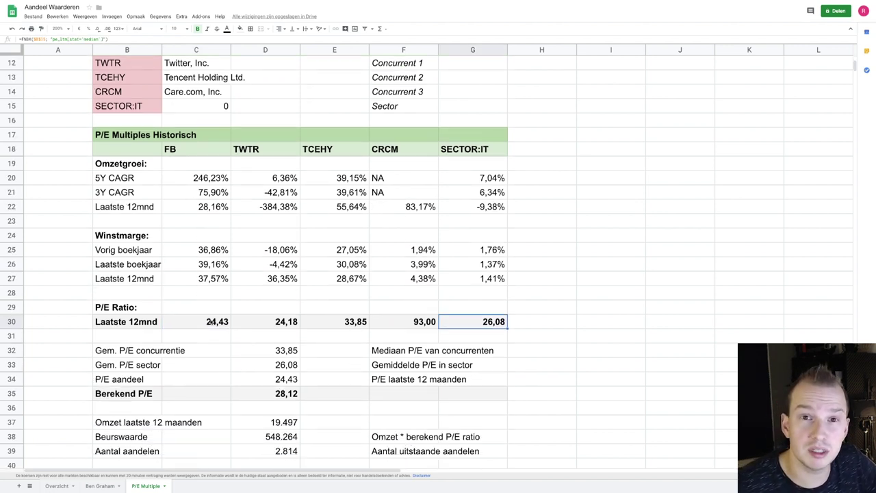
{"action": "scroll", "coordinate": [202, 325], "scroll_direction": "down", "scroll_amount": 2}
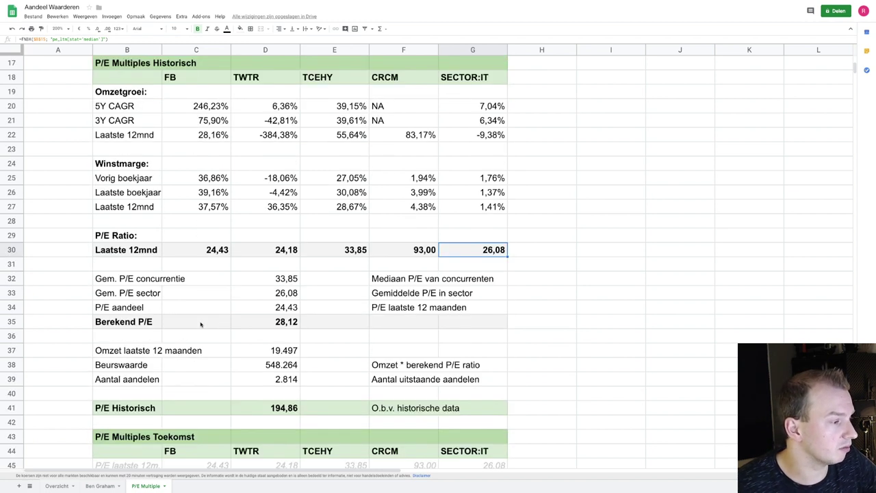
{"action": "scroll", "coordinate": [201, 324], "scroll_direction": "up", "scroll_amount": 1}
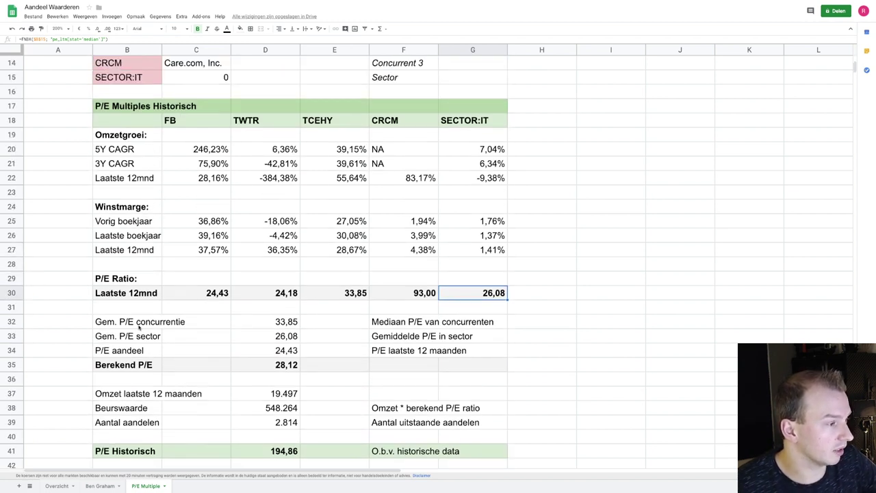
{"action": "left_click", "coordinate": [265, 325]}
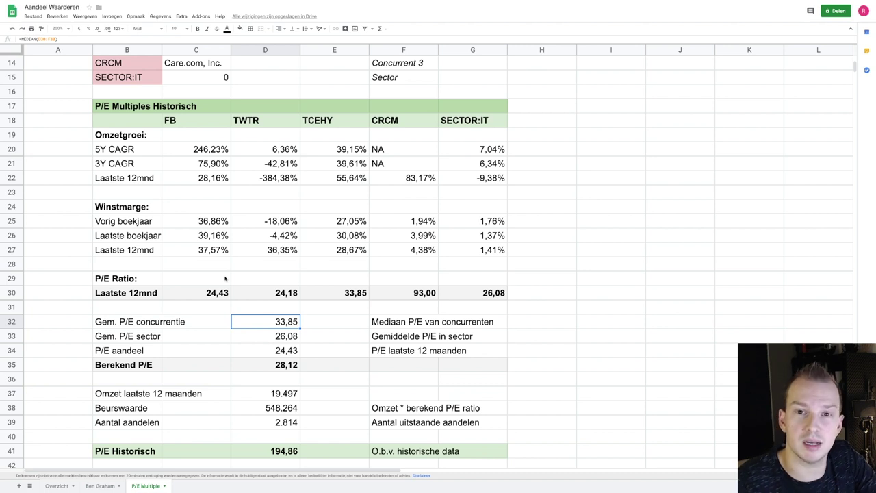
{"action": "left_click", "coordinate": [287, 297]}
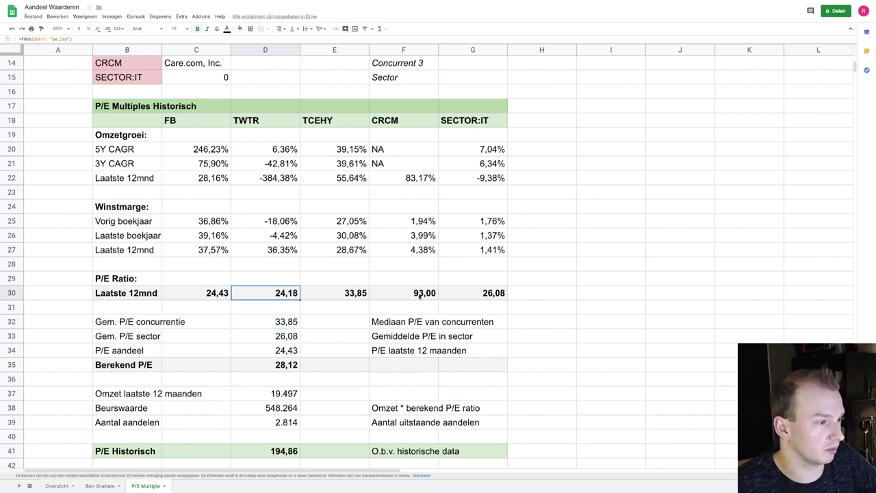
{"action": "left_click", "coordinate": [353, 296]}
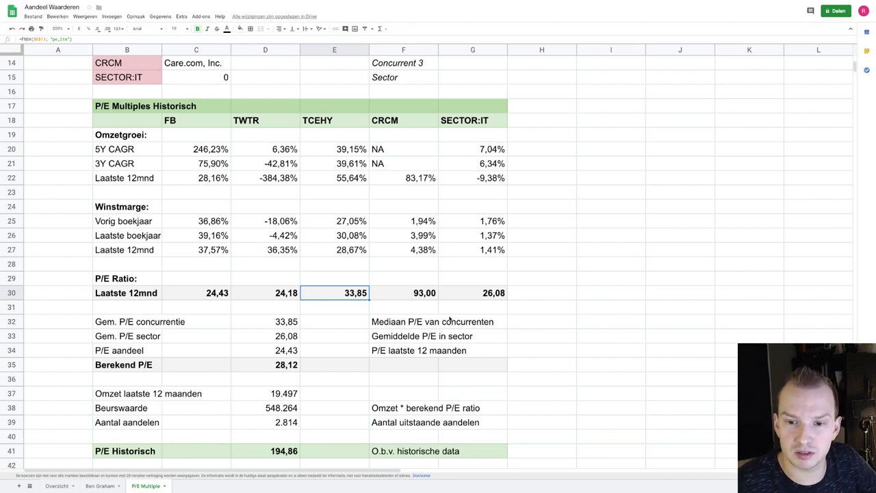
{"action": "left_click", "coordinate": [420, 295]}
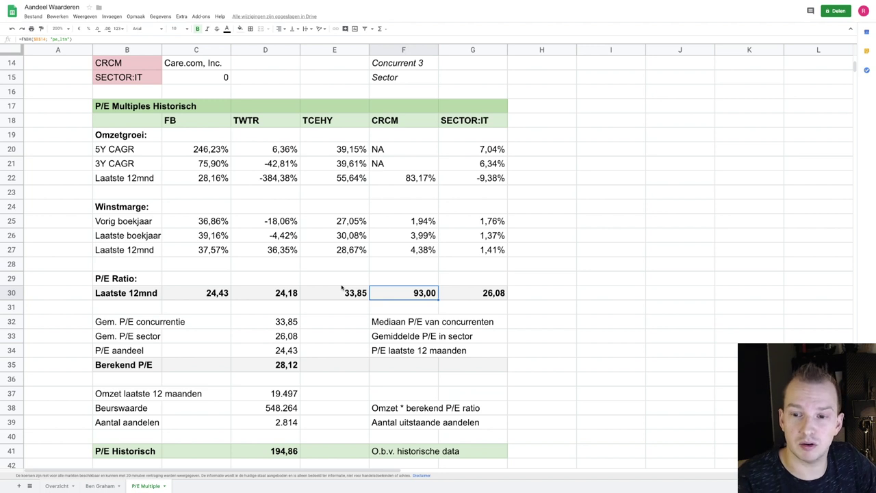
{"action": "left_click", "coordinate": [358, 299]}
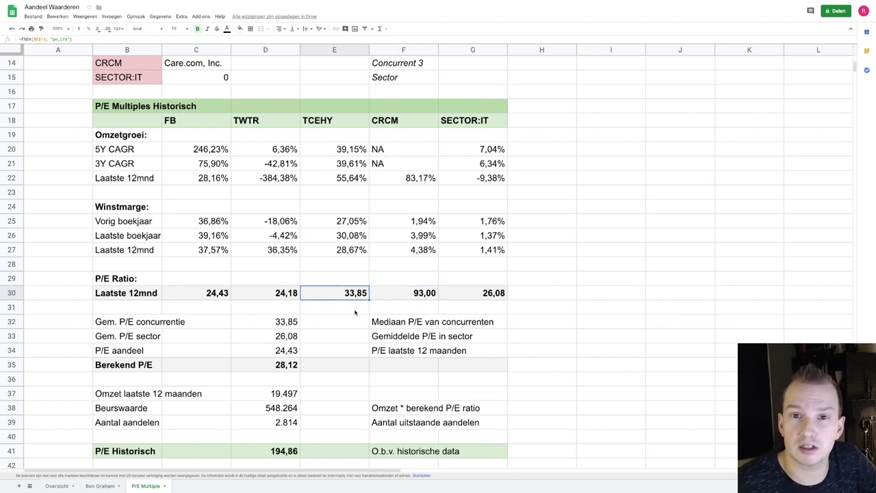
Check the sources of Gem. P/E sector and P/E aandeel and the average used for Berekend P/E in D35.
{"action": "left_click", "coordinate": [288, 337]}
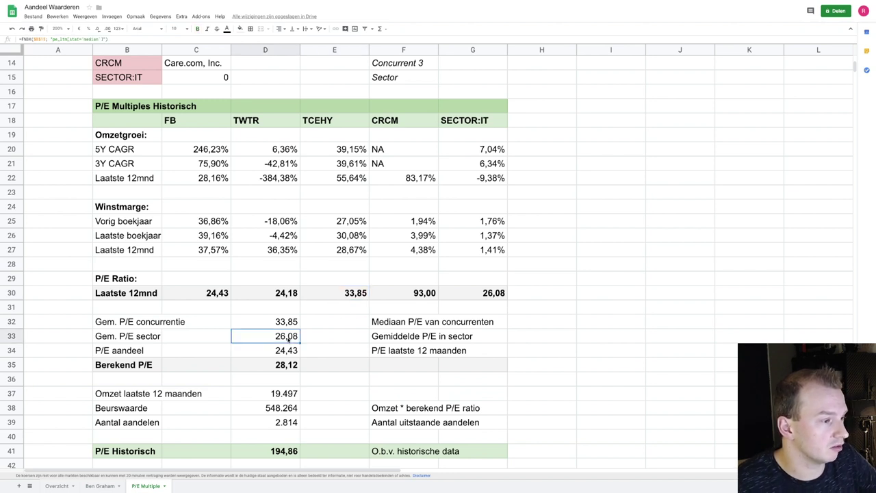
{"action": "left_click", "coordinate": [491, 293]}
{"action": "left_click", "coordinate": [288, 350]}
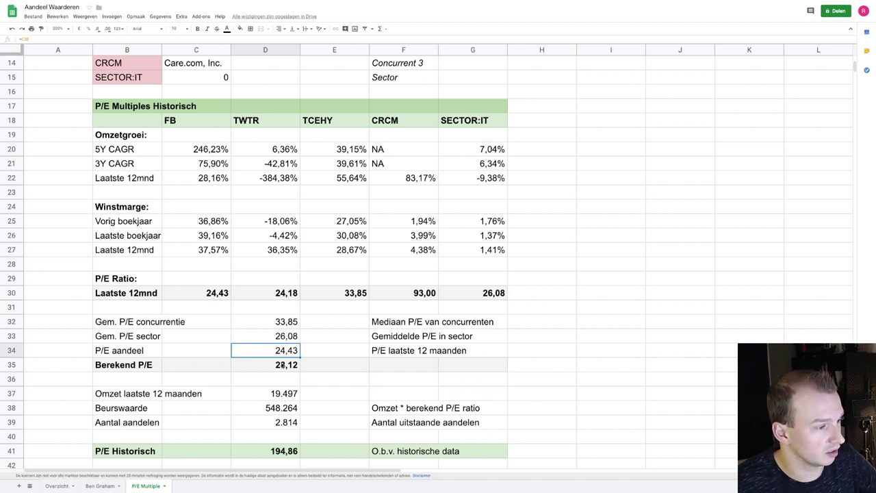
{"action": "left_click", "coordinate": [282, 365]}
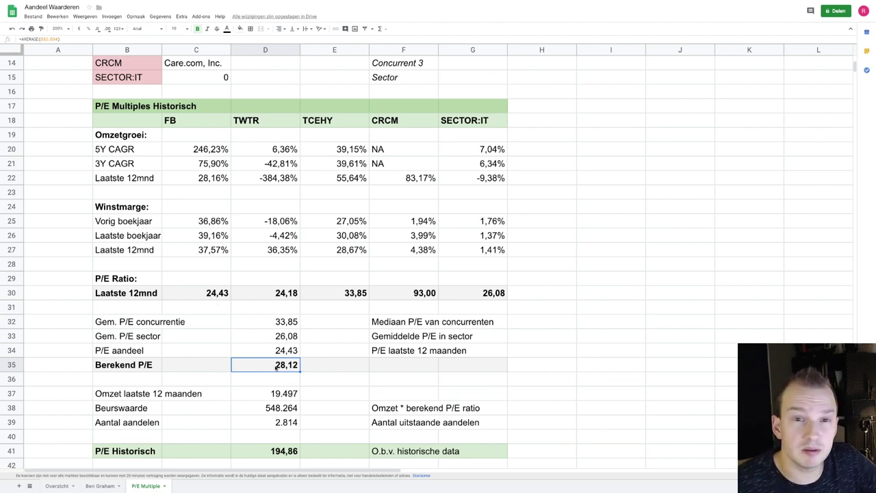
Review the P/E Historisch calculation in D41 from Omzet laatste 12 maanden, Beurswaarde and Aantal aandelen.
{"action": "left_click", "coordinate": [293, 394]}
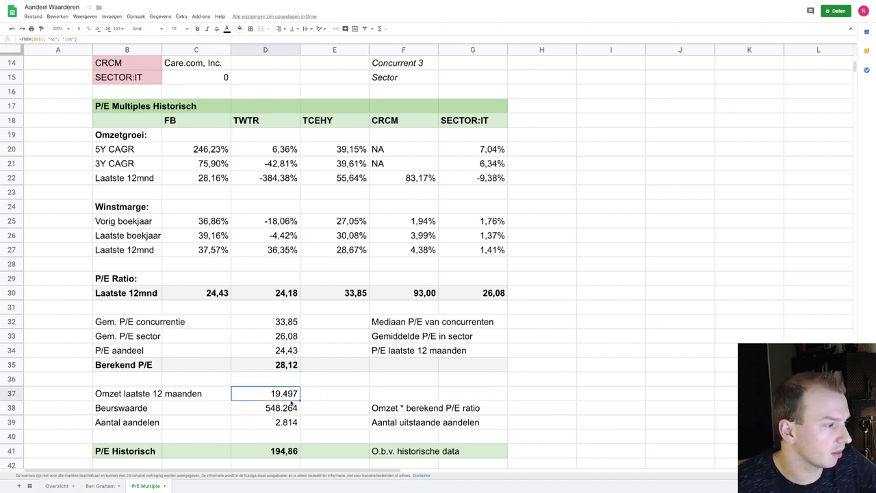
{"action": "left_click", "coordinate": [288, 407]}
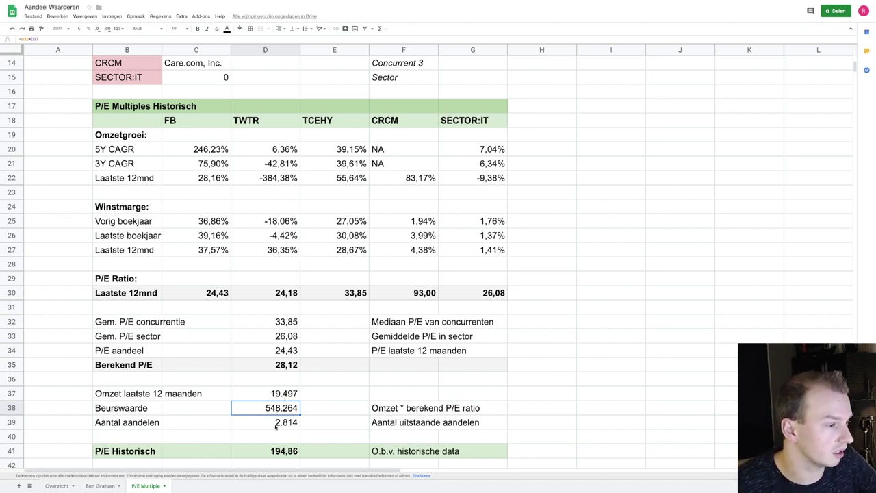
{"action": "left_click", "coordinate": [276, 425]}
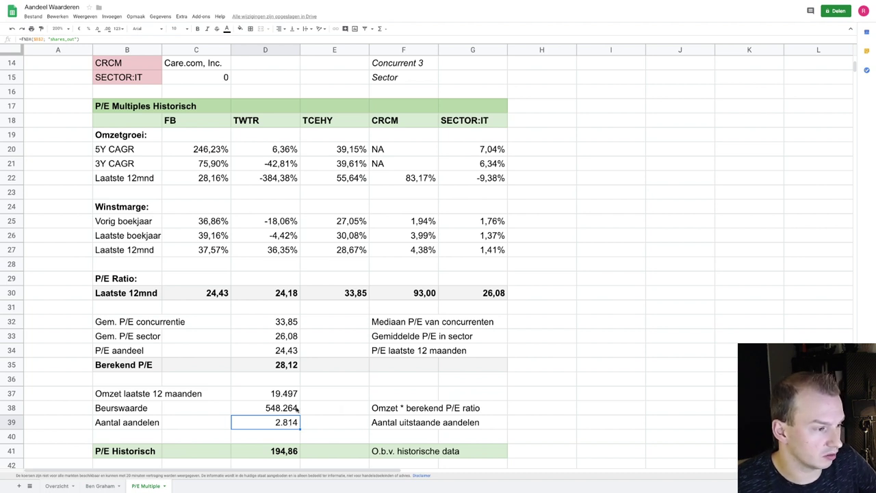
{"action": "left_click", "coordinate": [287, 411]}
{"action": "left_click", "coordinate": [287, 423]}
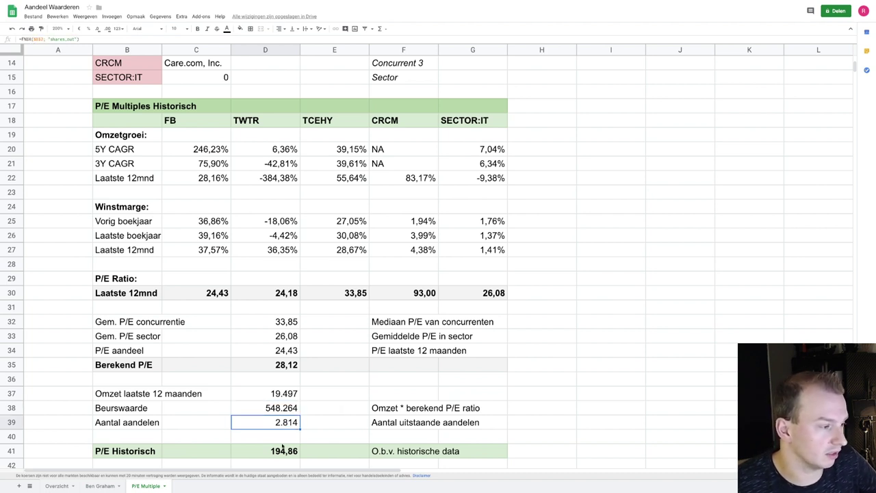
{"action": "left_click", "coordinate": [283, 448]}
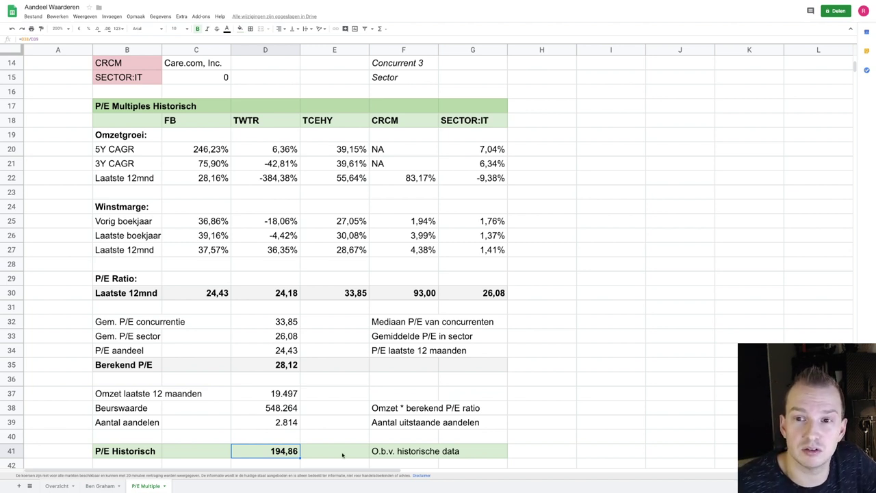
Compare the P/E Historisch value in summary cell D4 with the current FB share price.
{"action": "scroll", "coordinate": [290, 265], "scroll_direction": "up", "scroll_amount": 5}
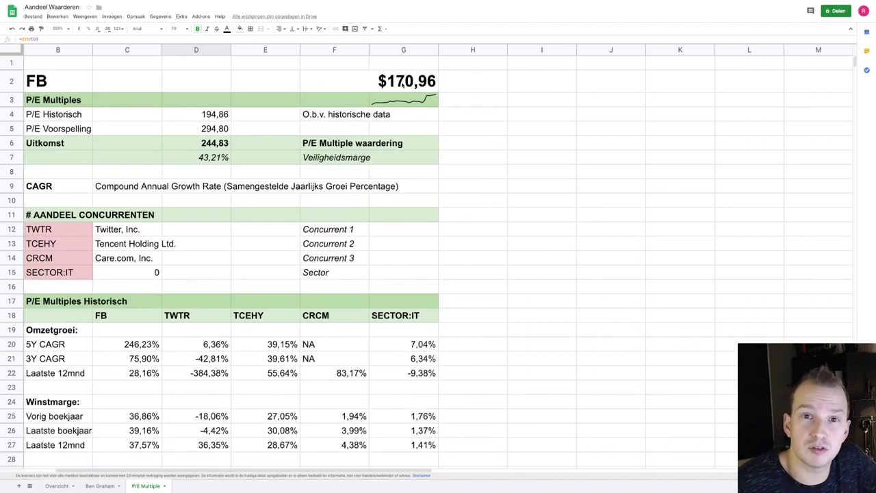
{"action": "scroll", "coordinate": [333, 102], "scroll_direction": "left", "scroll_amount": 2}
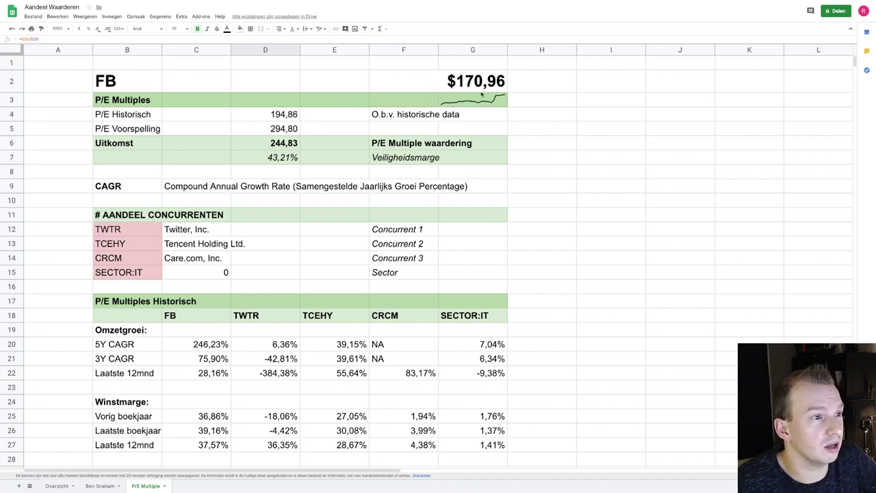
{"action": "left_click", "coordinate": [290, 115]}
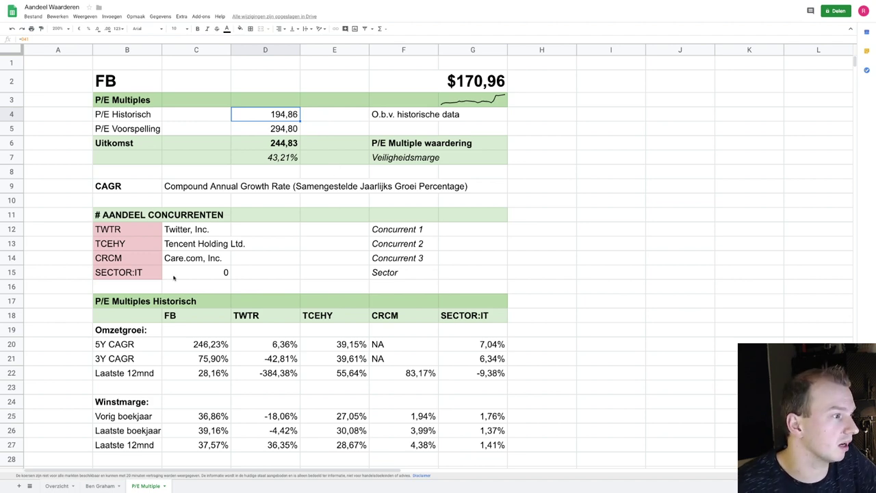
Examine the P/E Multiples Toekomst table, comparing P/E laatste 12m. with Toekomstig P/E for FB, its competitors and the sector.
{"action": "scroll", "coordinate": [174, 278], "scroll_direction": "down", "scroll_amount": 2}
{"action": "scroll", "coordinate": [174, 278], "scroll_direction": "down", "scroll_amount": 10}
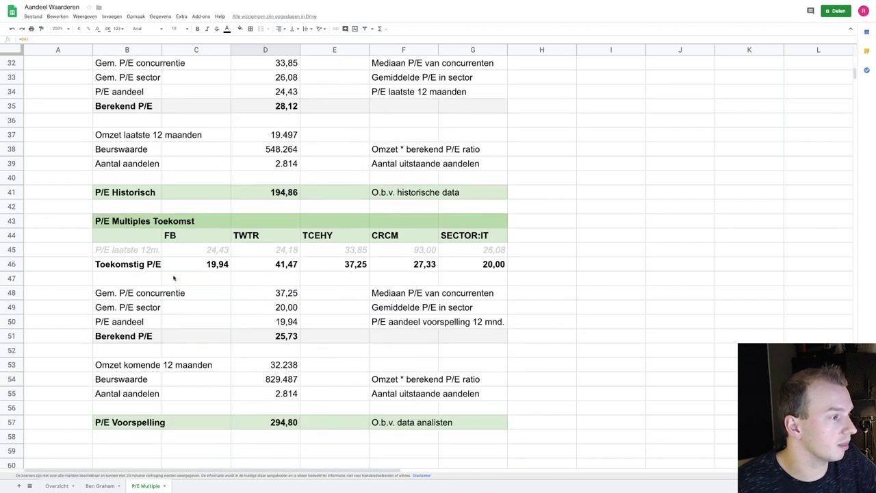
{"action": "scroll", "coordinate": [165, 182], "scroll_direction": "up", "scroll_amount": 4}
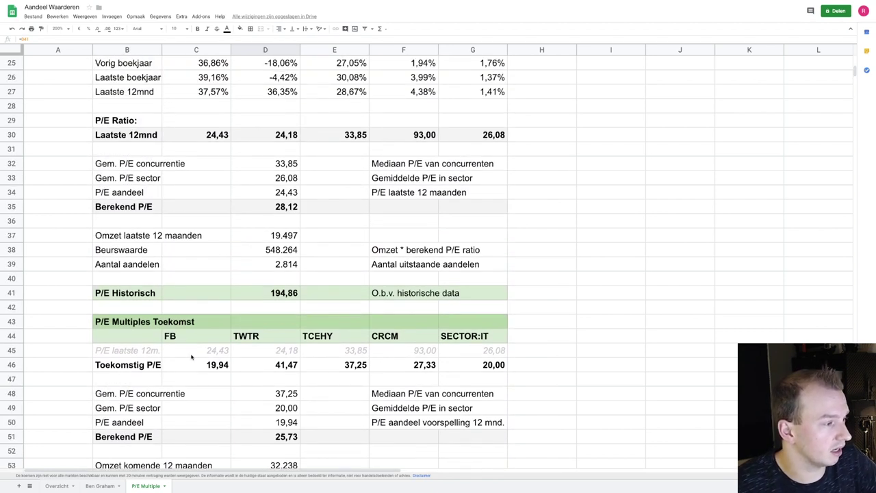
{"action": "left_click", "coordinate": [213, 353]}
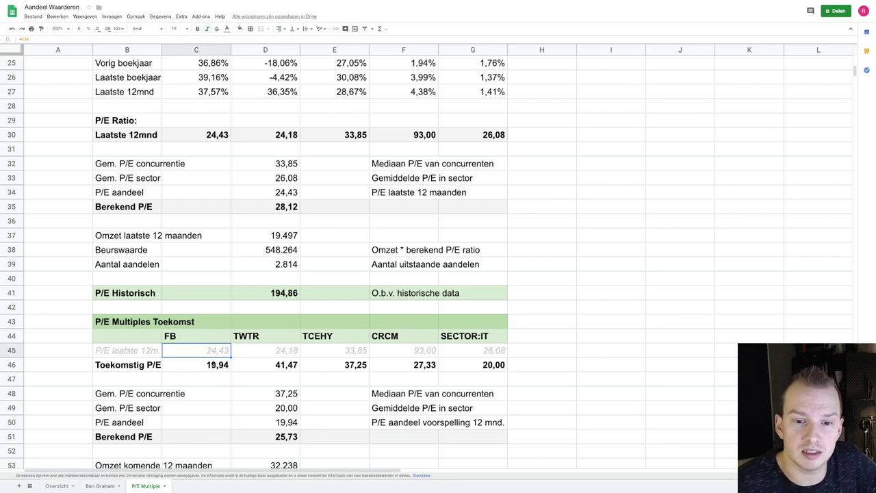
{"action": "left_click", "coordinate": [213, 367]}
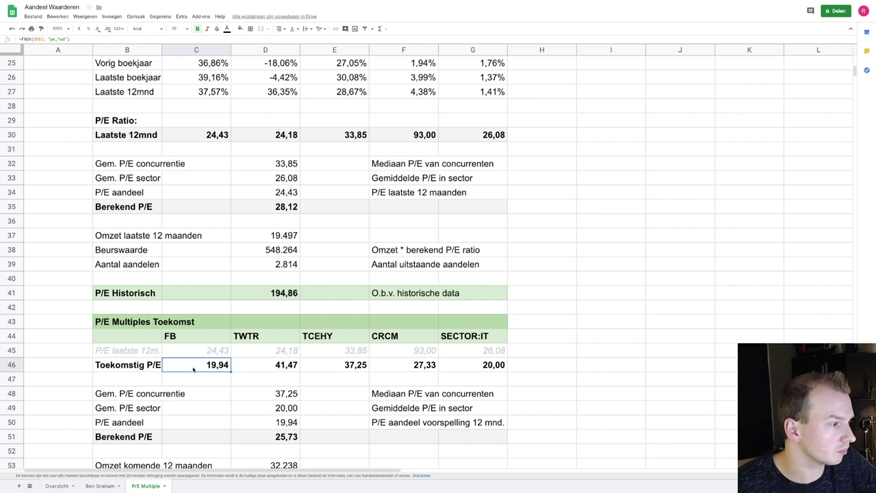
{"action": "left_click", "coordinate": [155, 368]}
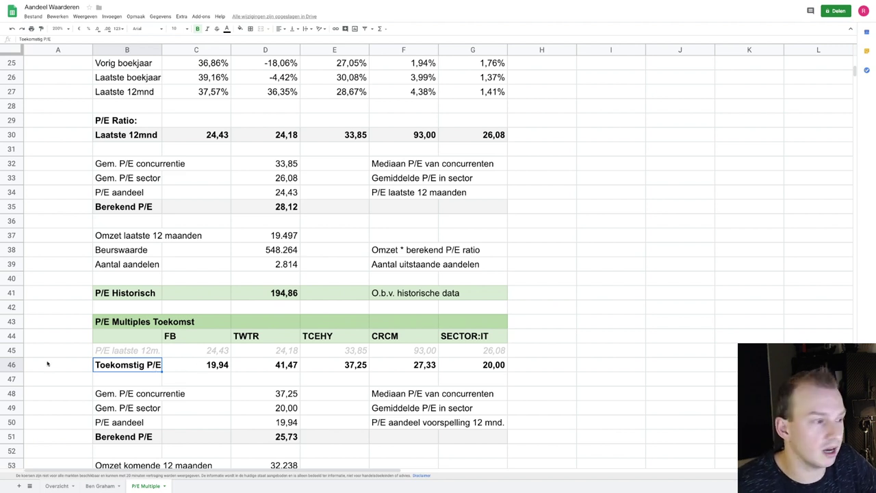
{"action": "left_click", "coordinate": [179, 353]}
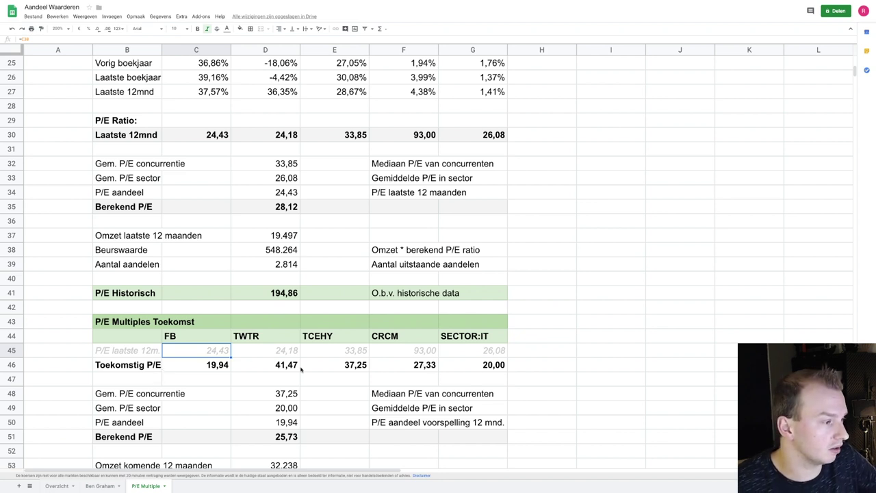
{"action": "left_click", "coordinate": [481, 366]}
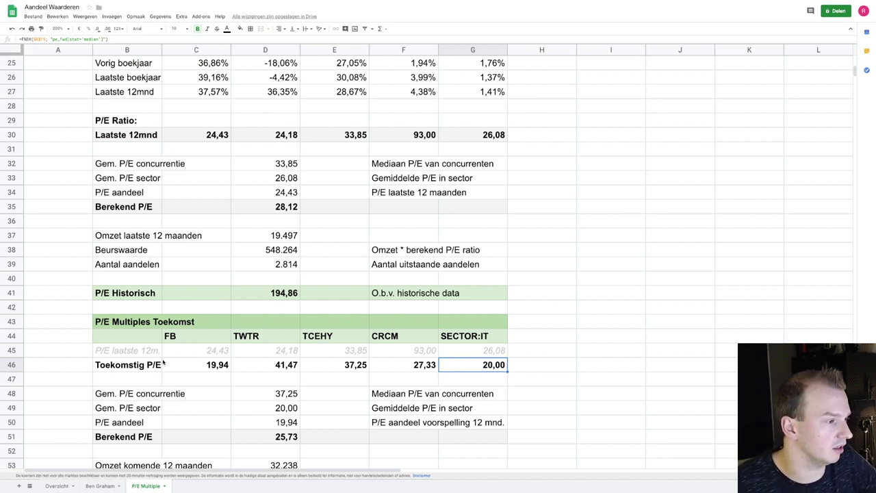
Check how Gem. P/E concurrentie, Gem. P/E sector and P/E aandeel in D48:D50 derive from Toekomstig P/E and feed Berekend P/E in D51.
{"action": "scroll", "coordinate": [164, 363], "scroll_direction": "down", "scroll_amount": 3}
{"action": "scroll", "coordinate": [164, 363], "scroll_direction": "down", "scroll_amount": 1}
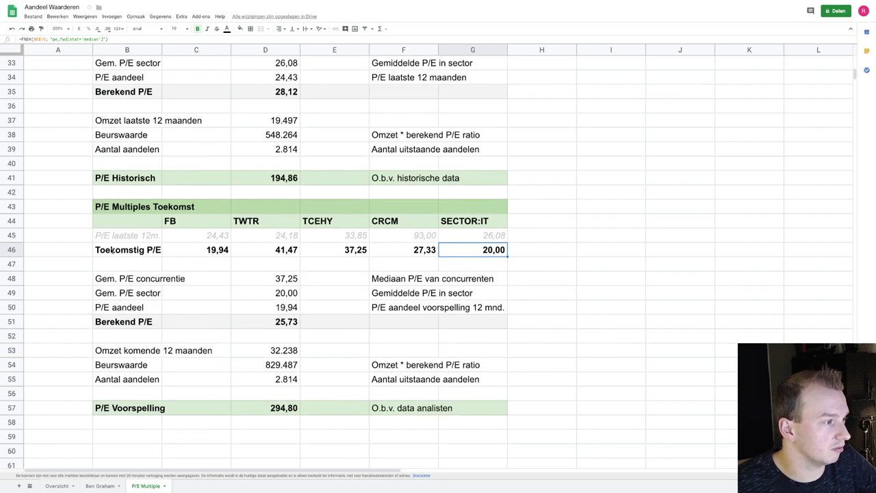
{"action": "left_click", "coordinate": [214, 252]}
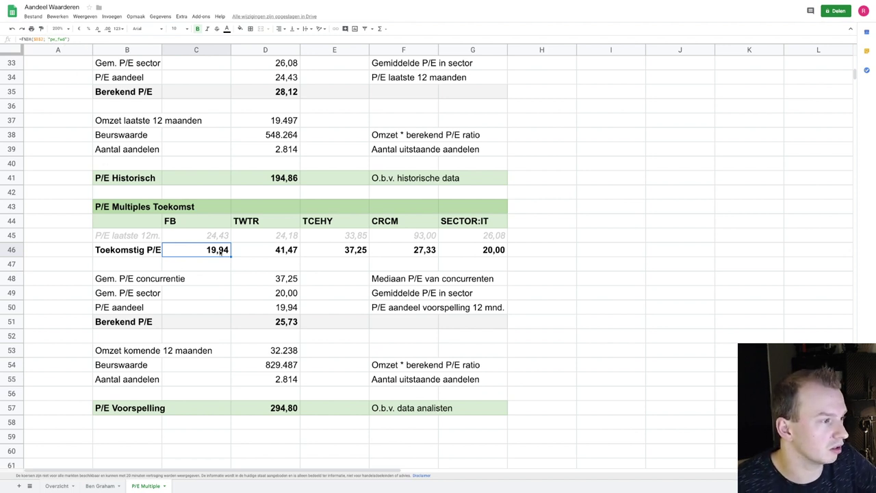
{"action": "left_click", "coordinate": [280, 283]}
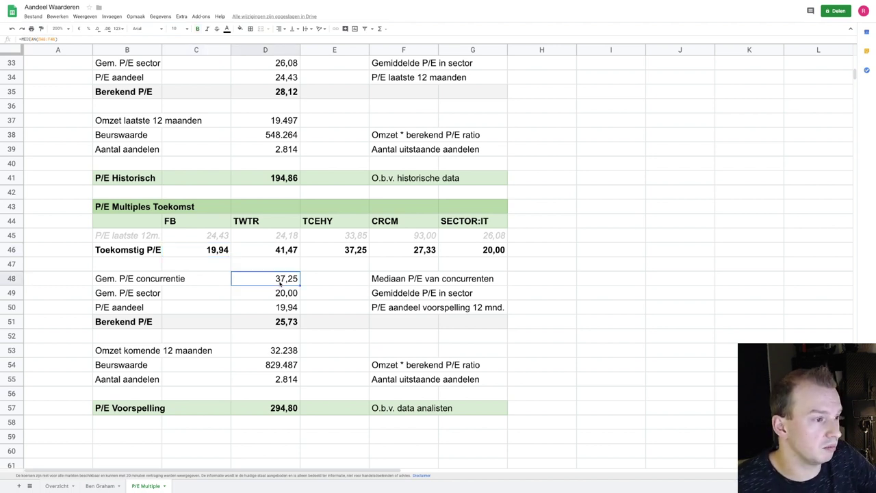
{"action": "left_click", "coordinate": [267, 252]}
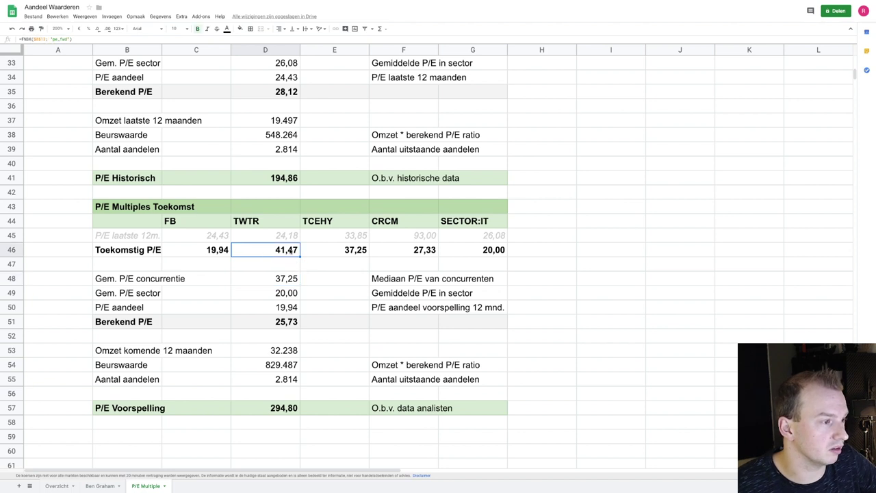
{"action": "left_click", "coordinate": [414, 253], "text": "shift"}
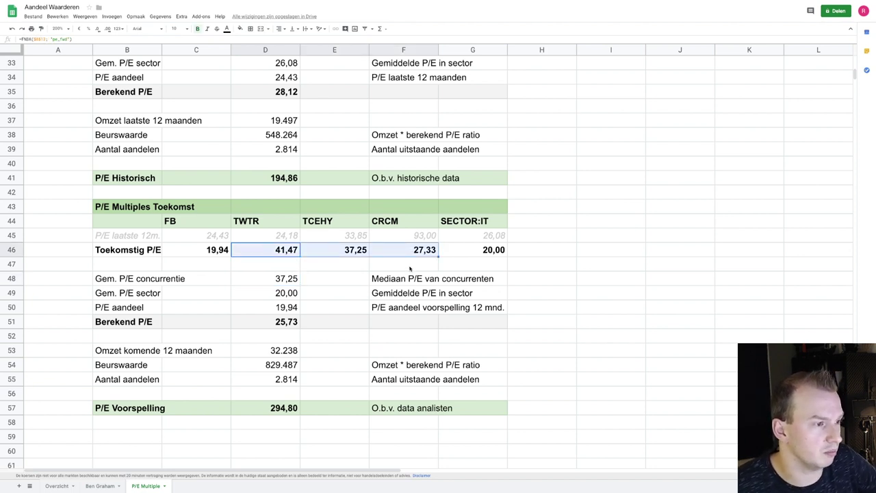
{"action": "left_click", "coordinate": [355, 255]}
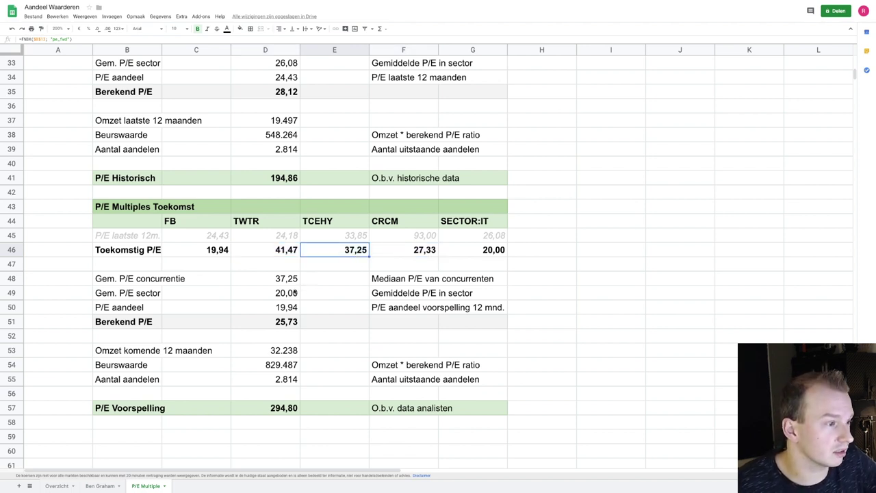
{"action": "left_click", "coordinate": [294, 293]}
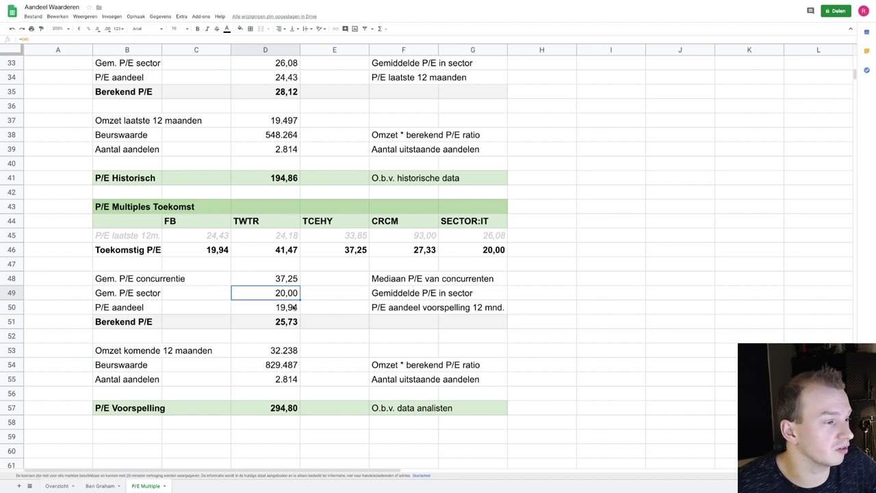
{"action": "left_click", "coordinate": [285, 309]}
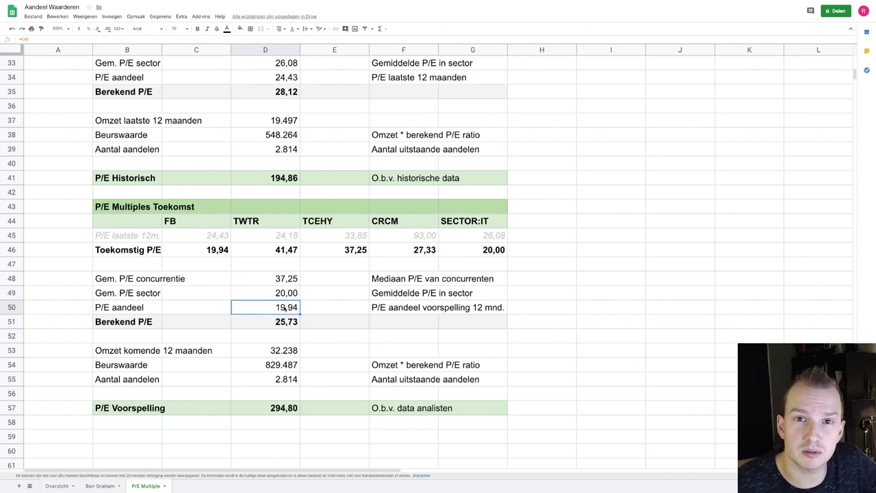
{"action": "left_click", "coordinate": [284, 323]}
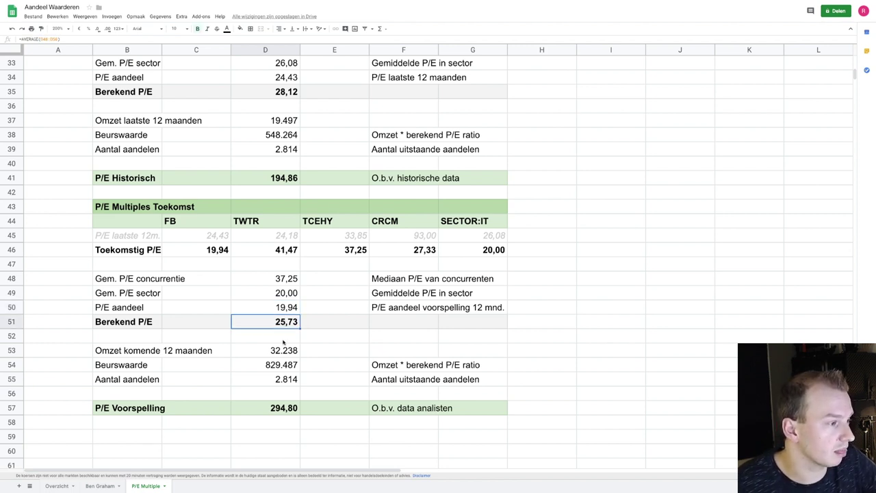
Review the P/E Voorspelling calculation in D57 from Omzet komende 12 maanden, Berekend P/E, Beurswaarde and Aantal aandelen.
{"action": "left_click", "coordinate": [280, 351]}
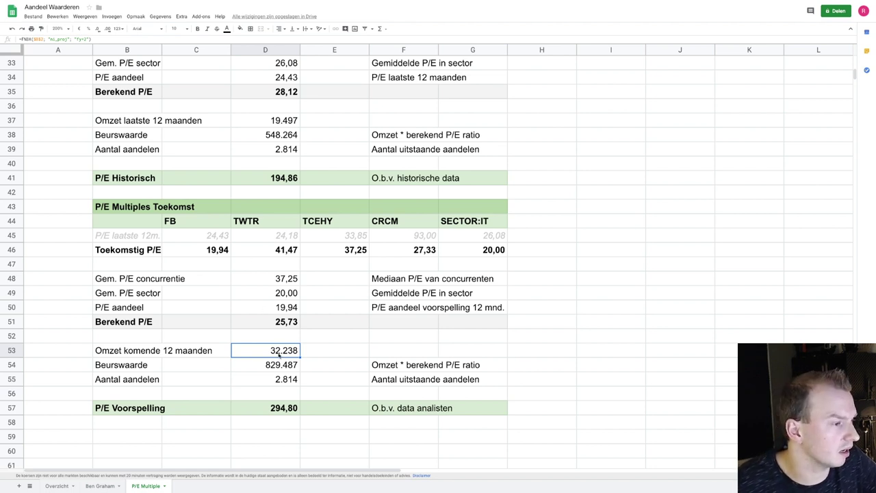
{"action": "left_click", "coordinate": [286, 322]}
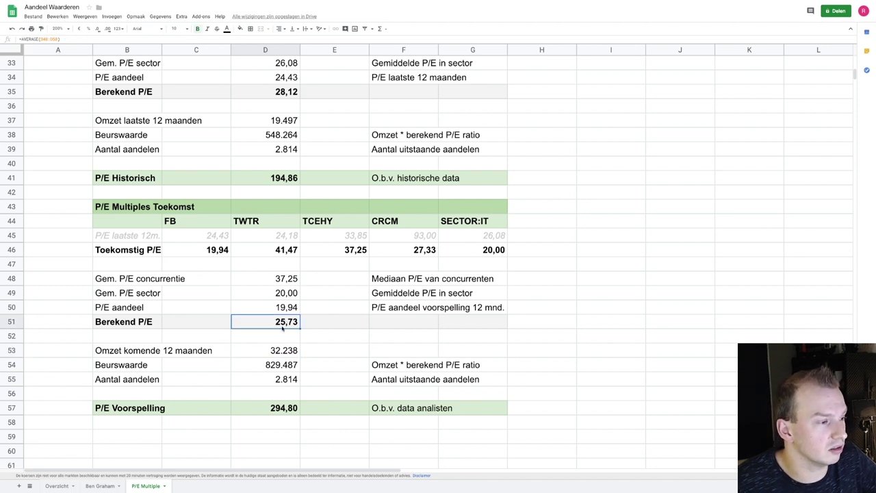
{"action": "left_click", "coordinate": [277, 365]}
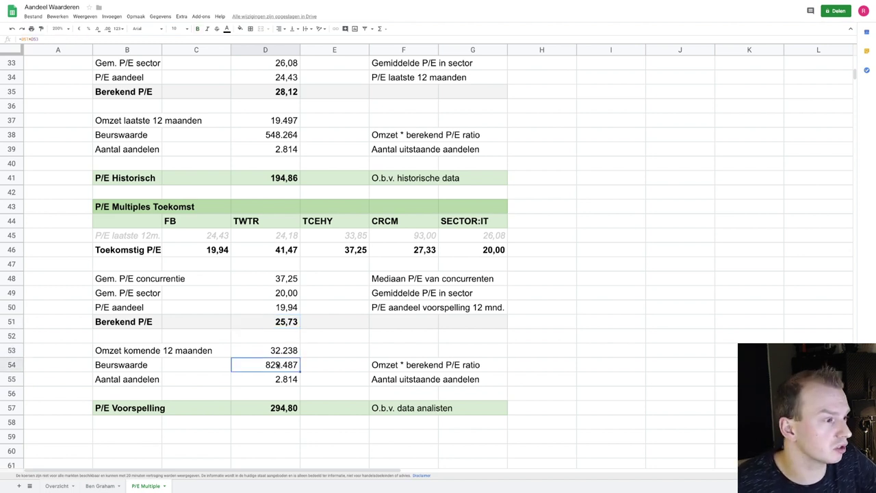
{"action": "left_click", "coordinate": [286, 381]}
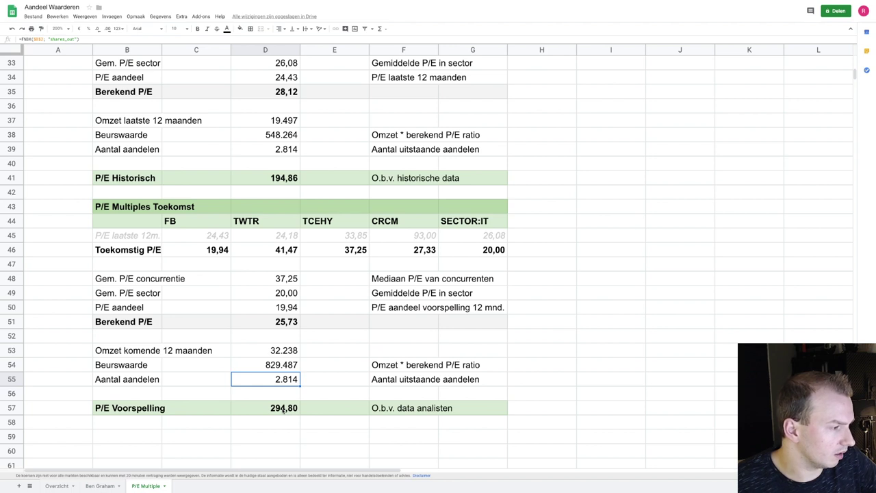
{"action": "left_click", "coordinate": [283, 410]}
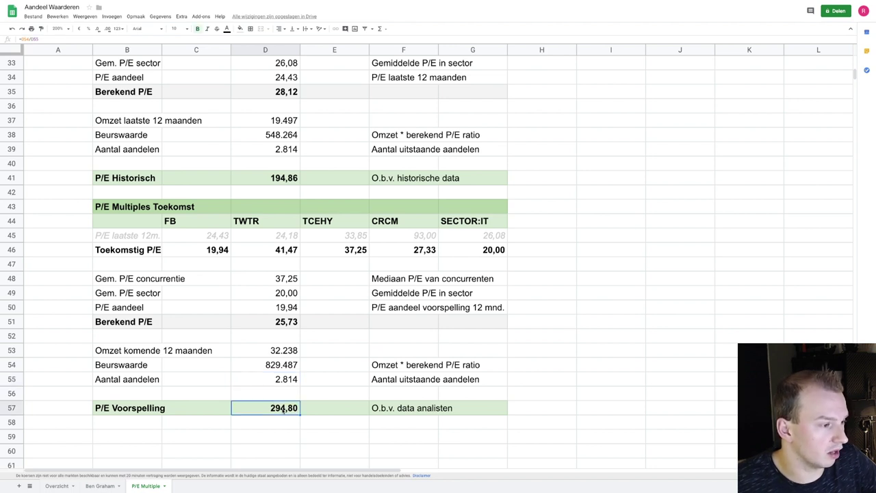
{"action": "left_click", "coordinate": [285, 368]}
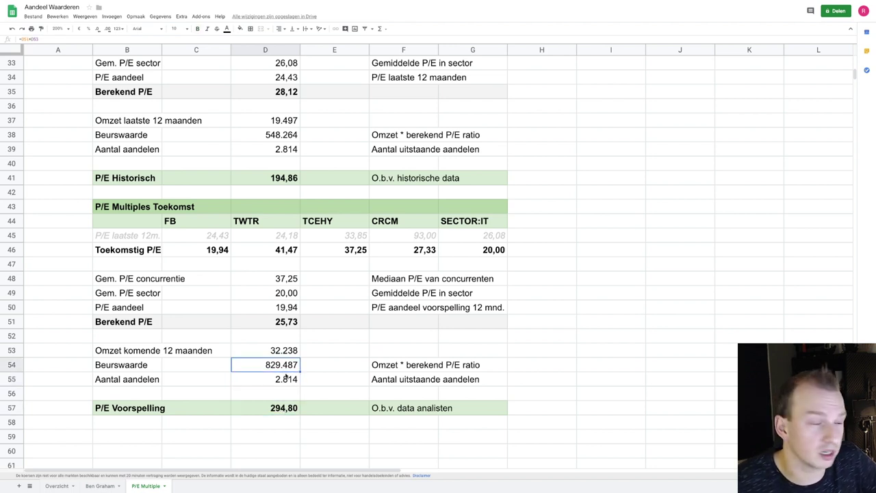
{"action": "left_click", "coordinate": [289, 383]}
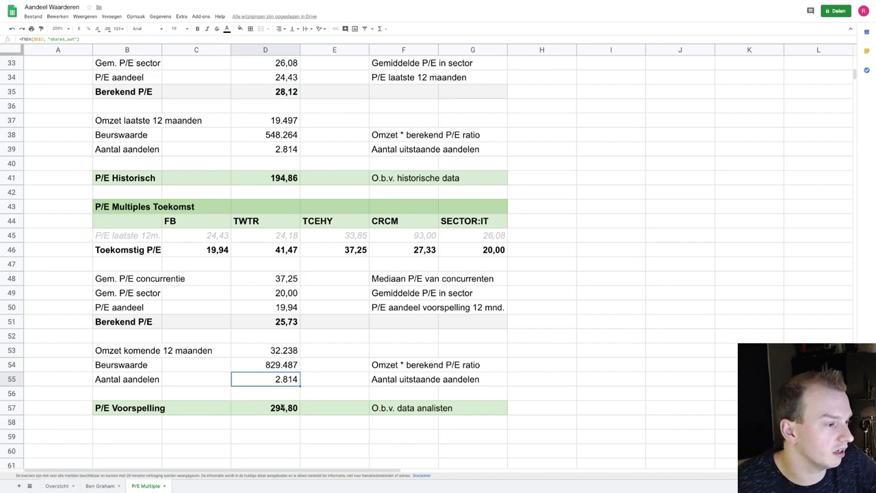
{"action": "left_click", "coordinate": [282, 408]}
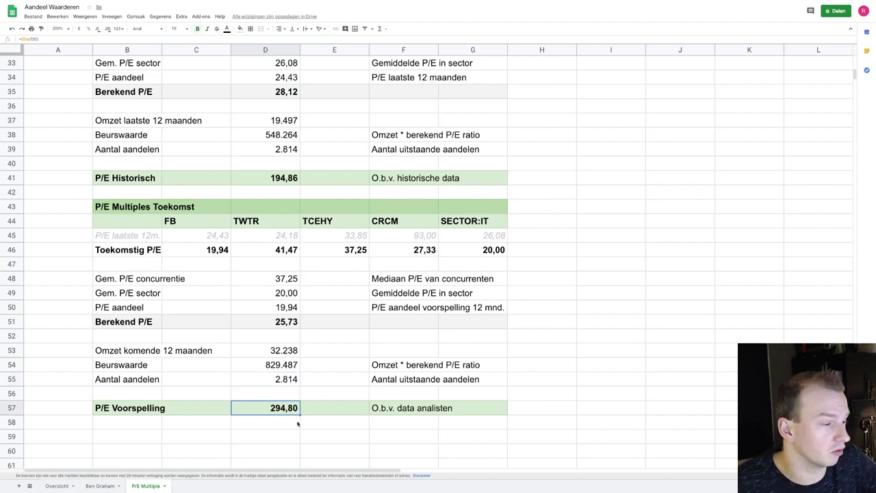
Check how Uitkomst in D6 averages P/E Historisch and P/E Voorspelling in the summary block.
{"action": "scroll", "coordinate": [293, 328], "scroll_direction": "up", "scroll_amount": 10}
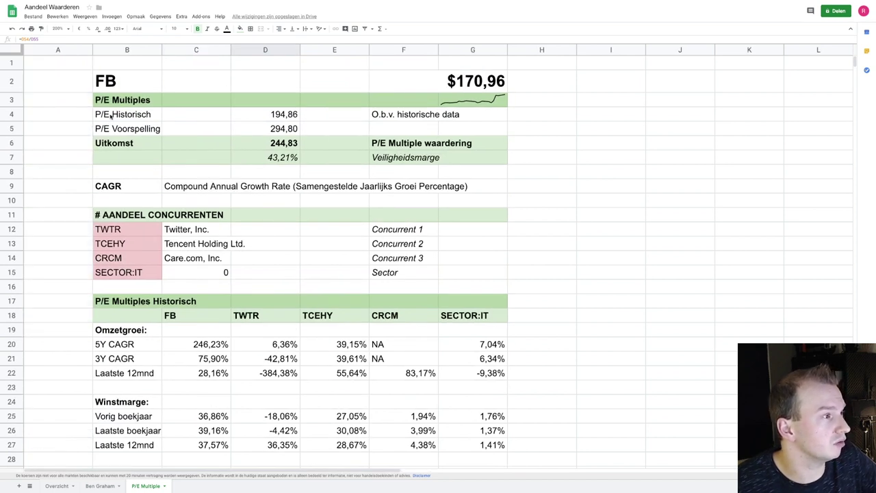
{"action": "left_click", "coordinate": [126, 117]}
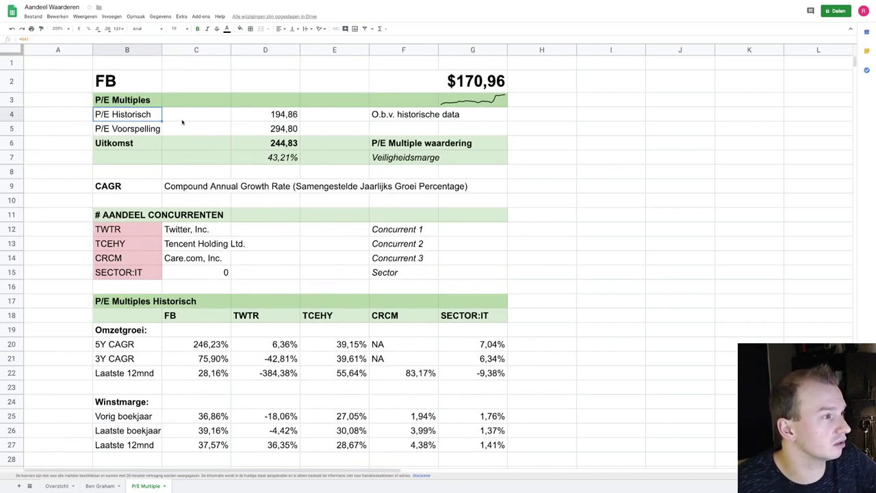
{"action": "key", "text": "Down"}
{"action": "left_click", "coordinate": [274, 127]}
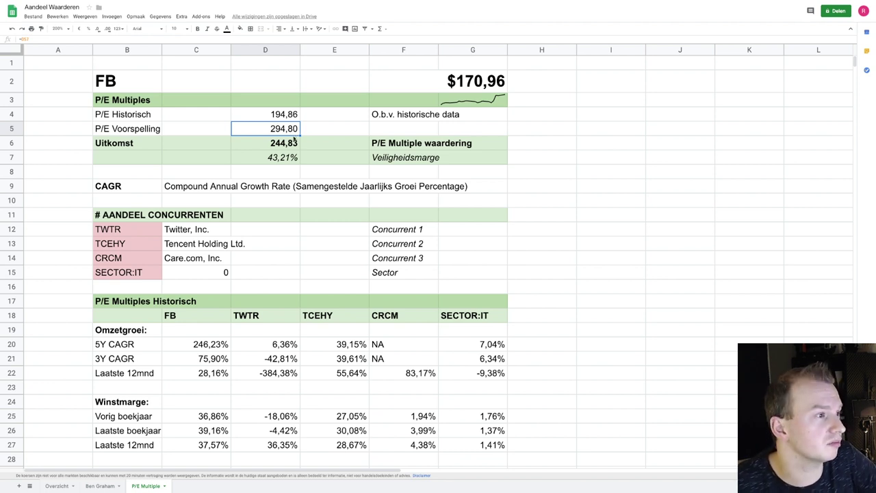
{"action": "left_click", "coordinate": [287, 144]}
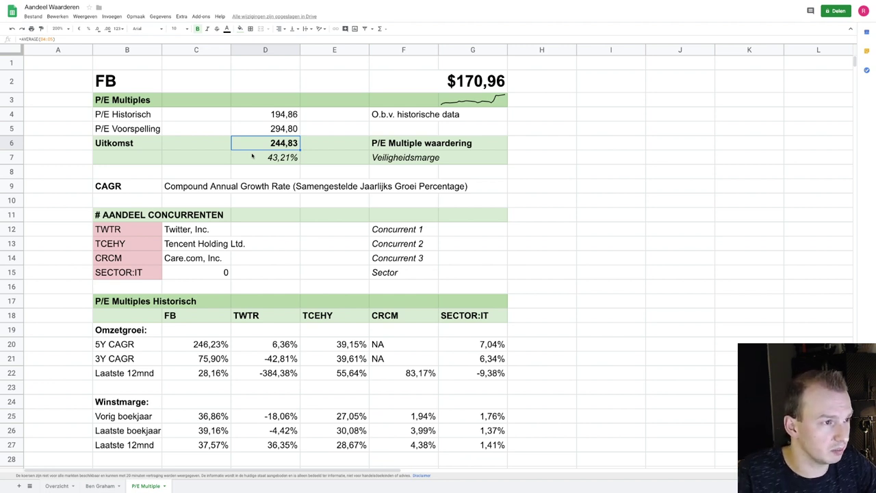
Enter the note "O.b.v. toekomstige data (analyse)" in F5, on the P/E Voorspelling row.
{"action": "left_click", "coordinate": [370, 128]}
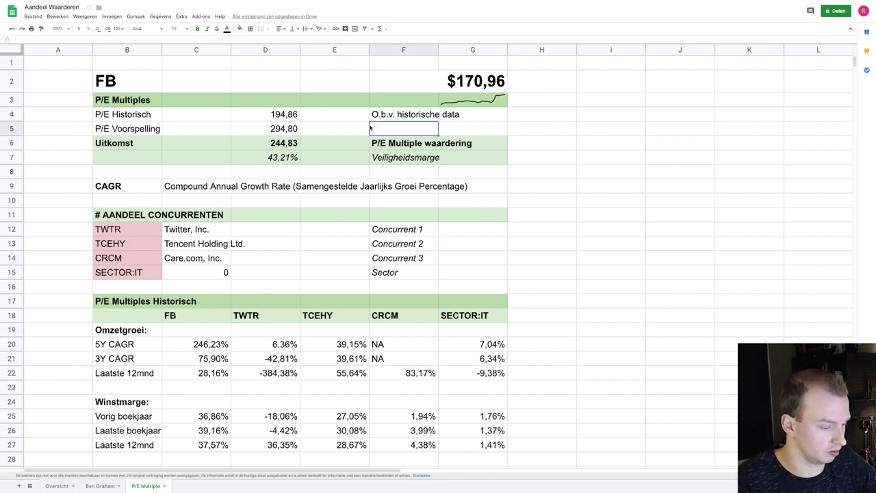
{"action": "type", "text": "O.b.v"}
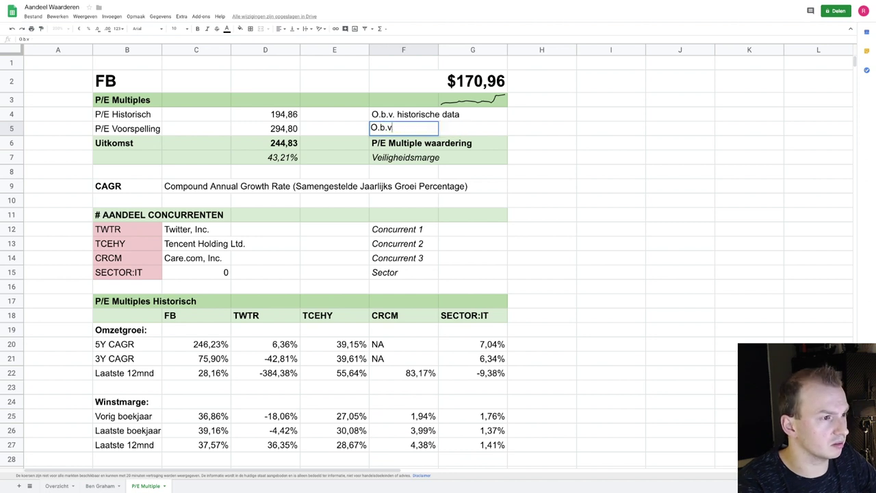
{"action": "type", "text": ". toekomstig"}
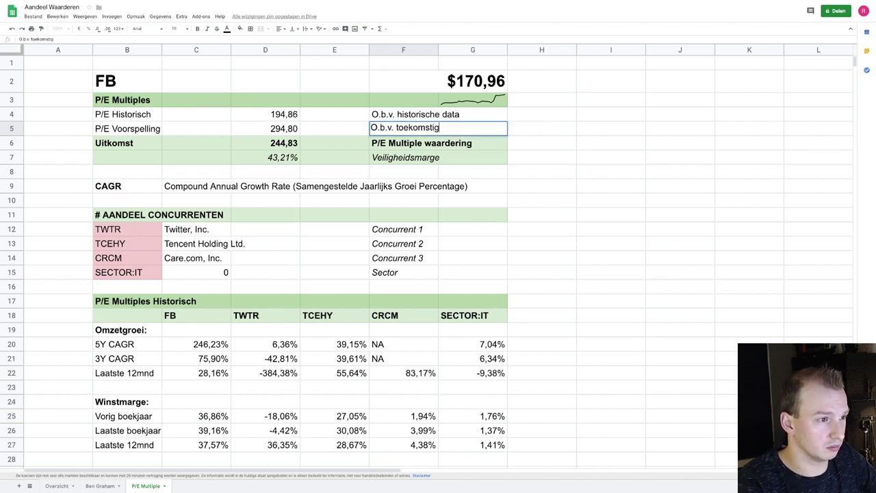
{"action": "type", "text": "e data *"}
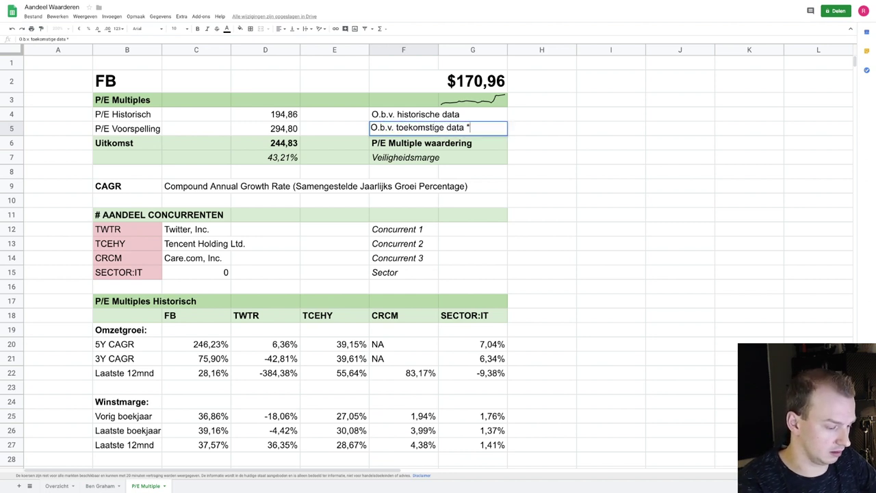
{"action": "key", "text": "BackSpace"}
{"action": "type", "text": "(analyse"}
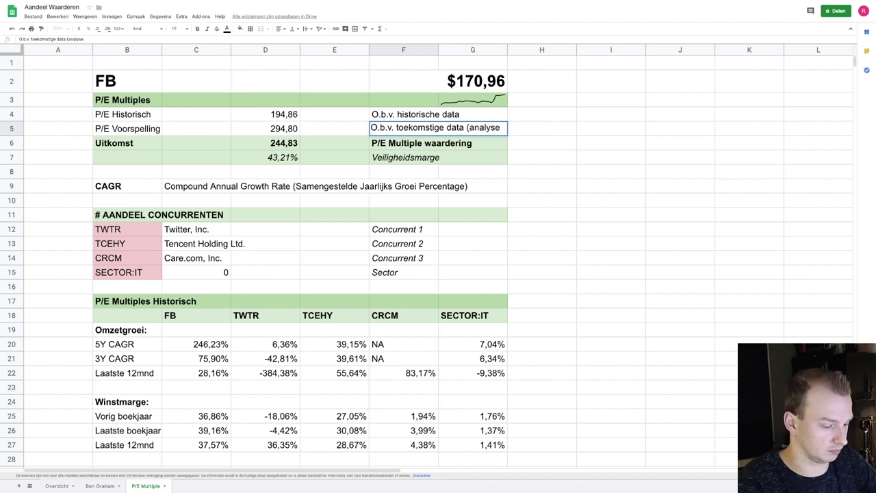
{"action": "type", "text": ")"}
{"action": "key", "text": "Return"}
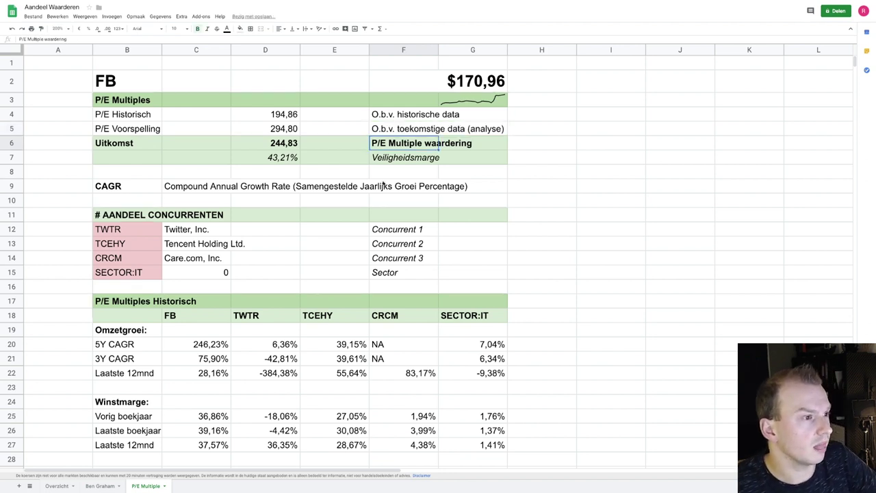
Compare Uitkomst in D6 with the current FB share price and its trend line, and check the Veiligheidsmarge calculation in D7.
{"action": "left_click", "coordinate": [295, 146]}
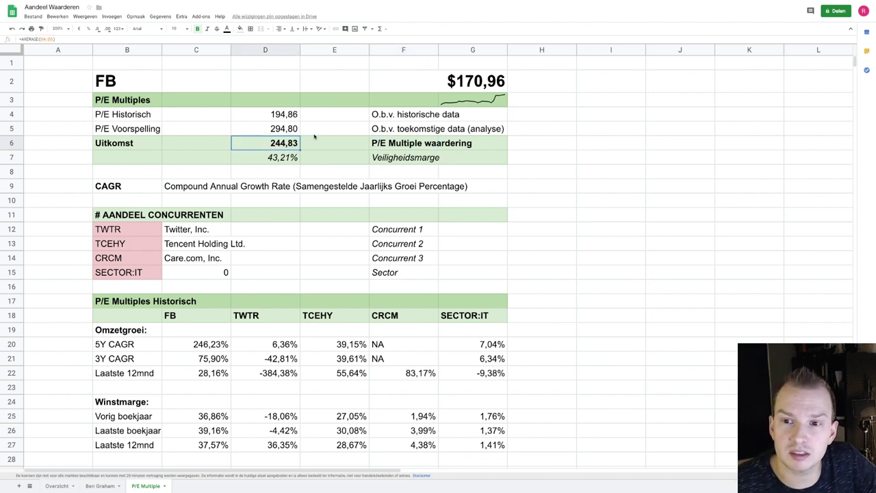
{"action": "left_click", "coordinate": [471, 81]}
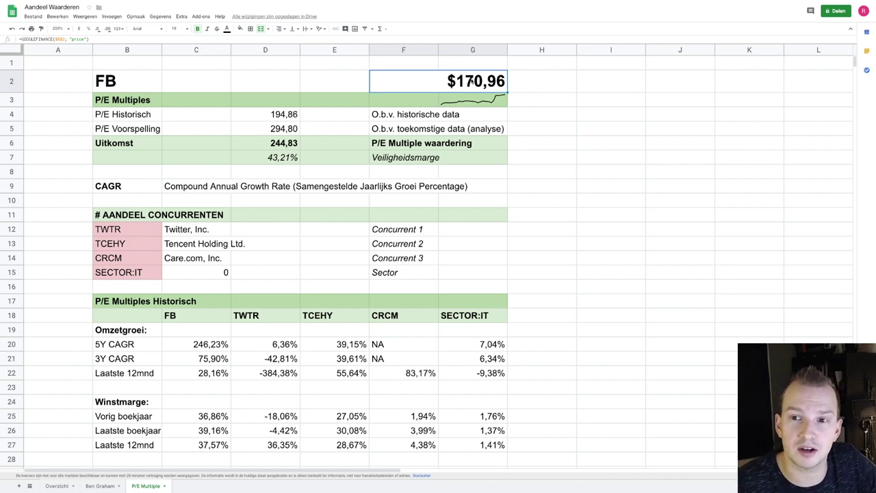
{"action": "left_click", "coordinate": [488, 102]}
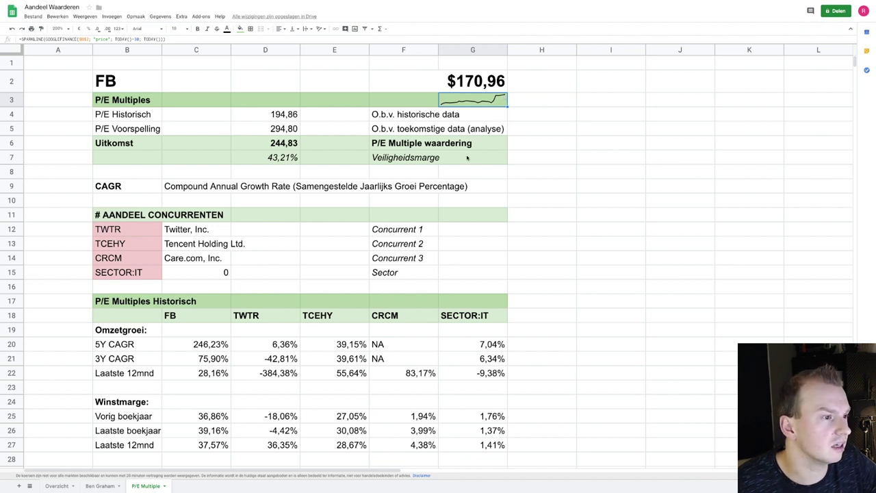
{"action": "left_click", "coordinate": [286, 145]}
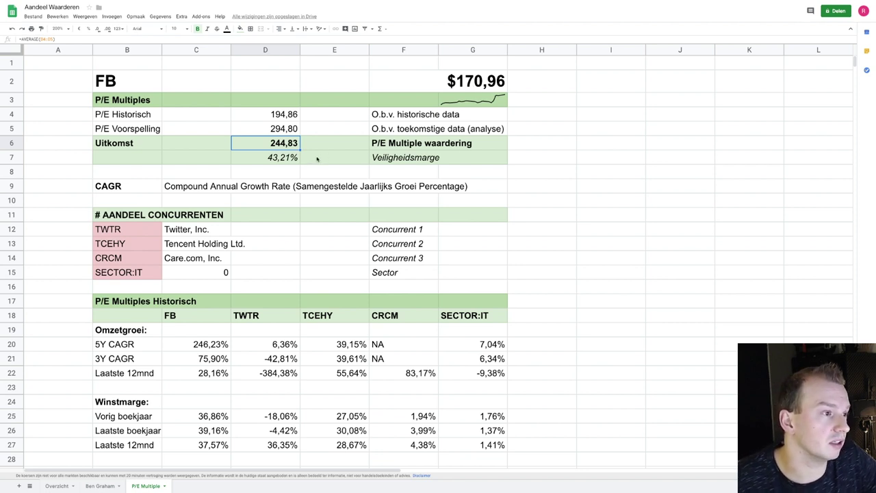
{"action": "left_click", "coordinate": [283, 157]}
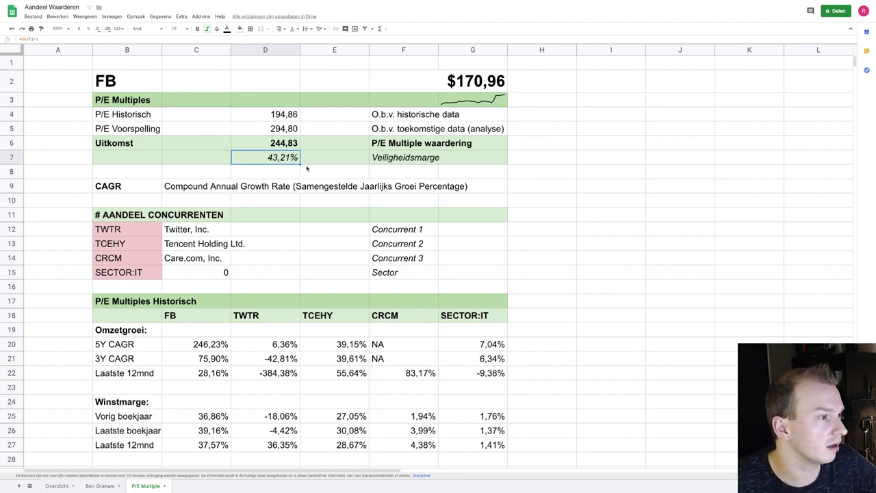
{"action": "scroll", "coordinate": [296, 189], "scroll_direction": "down", "scroll_amount": 1}
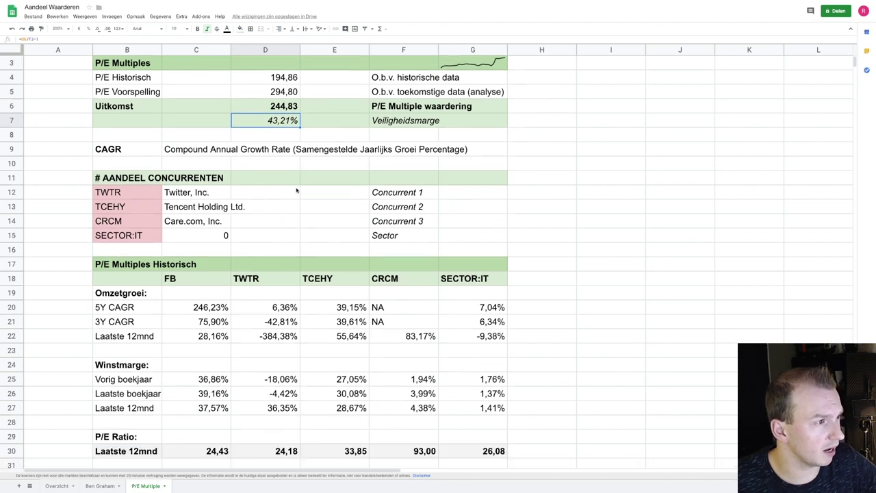
{"action": "scroll", "coordinate": [297, 190], "scroll_direction": "up", "scroll_amount": 1}
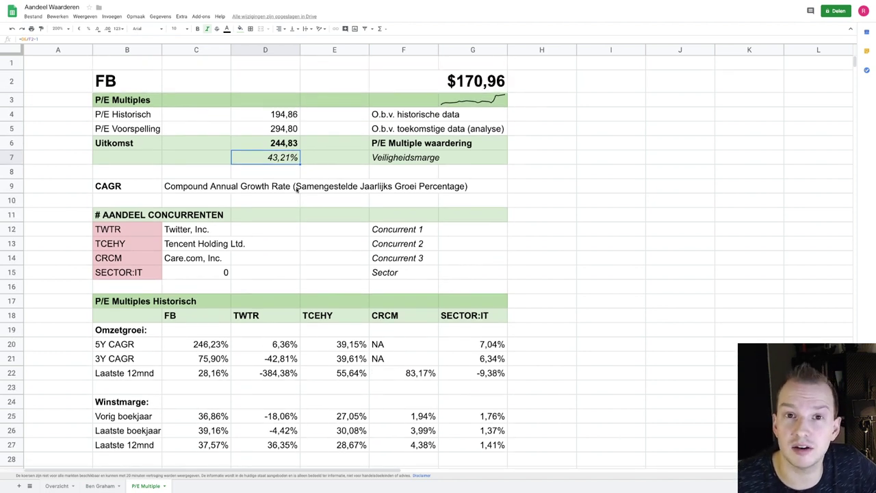